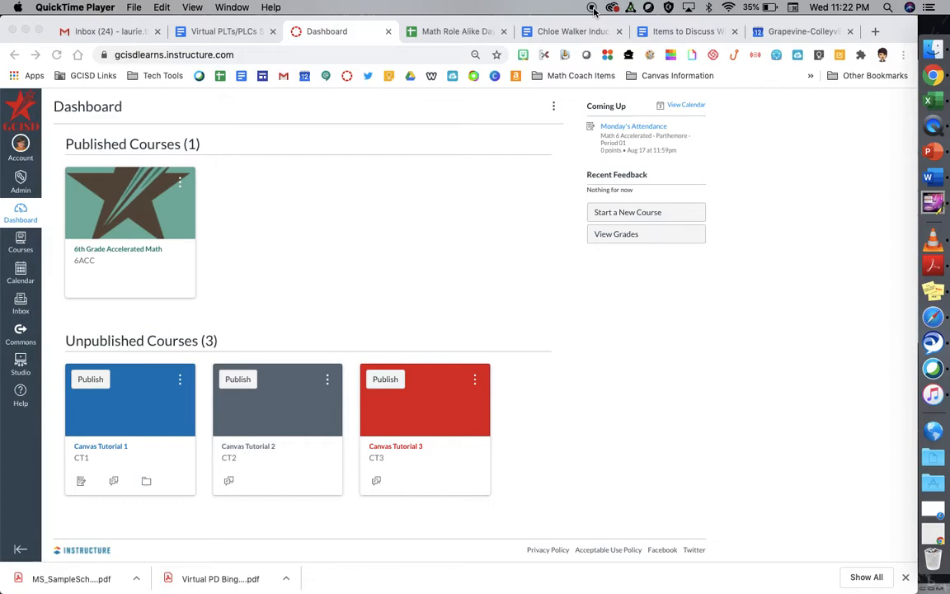
# Open the Canvas Tutorial 2 course and view its syllabus page
pyautogui.click(269, 450)
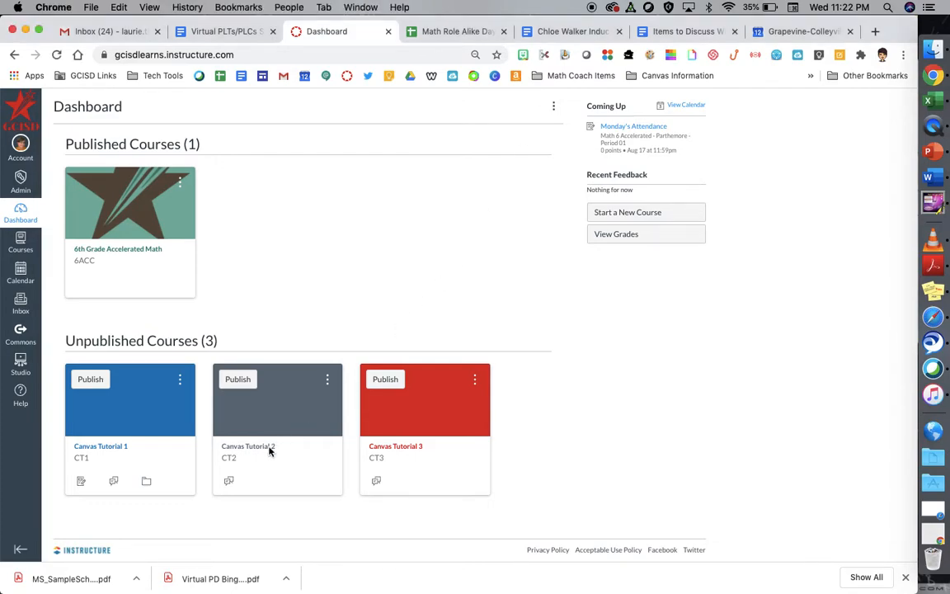
pyautogui.click(266, 449)
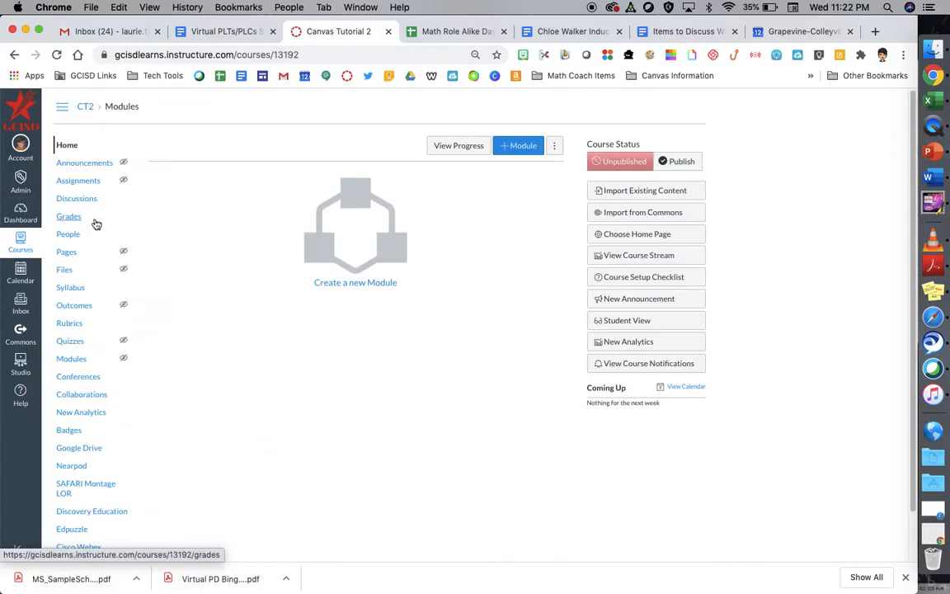
pyautogui.click(74, 291)
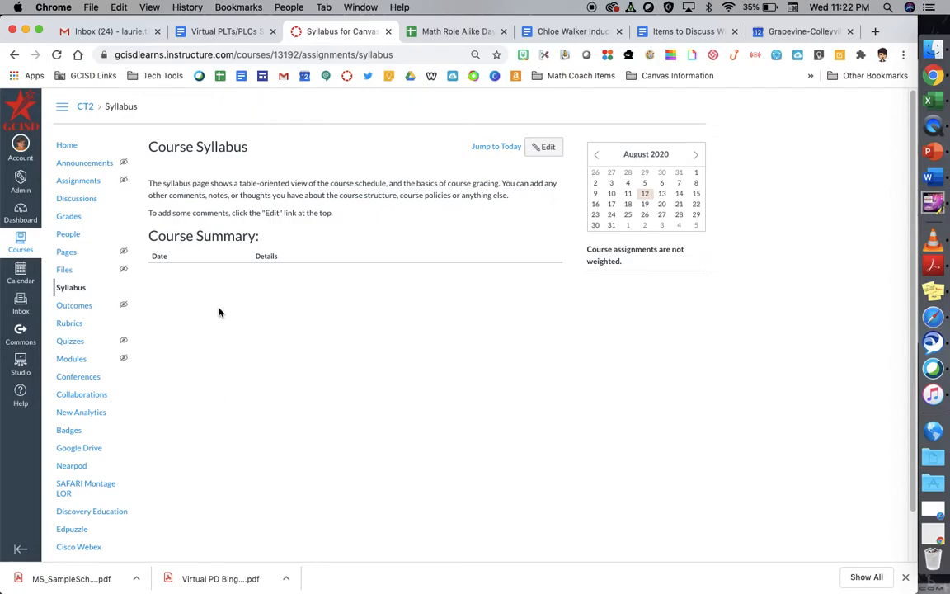
# Return to the dashboard, open the Canvas Tutorial 1 course and go to its syllabus page
pyautogui.click(35, 223)
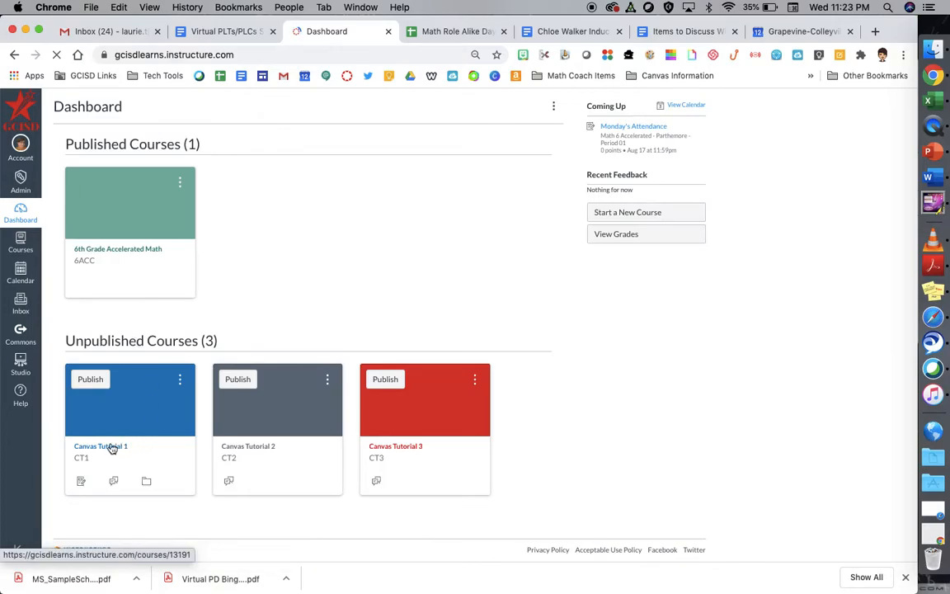
pyautogui.click(111, 450)
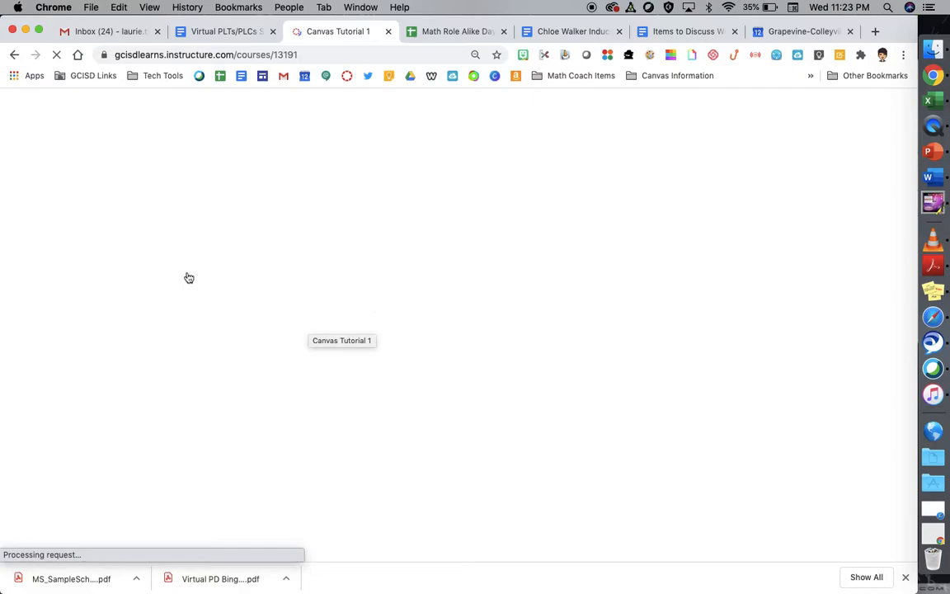
pyautogui.click(74, 288)
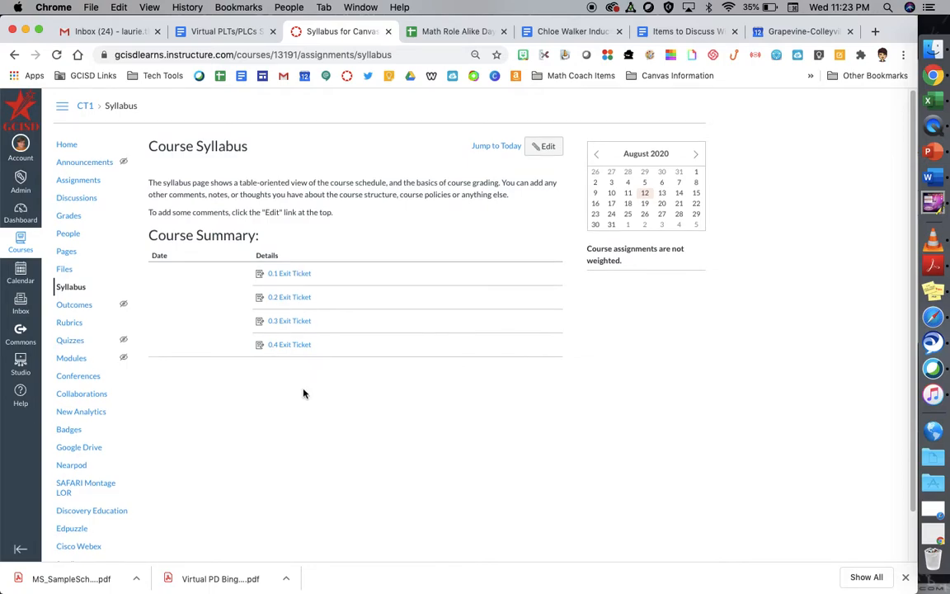
pyautogui.scroll(-3, 303, 392)
pyautogui.scroll(5, 304, 392)
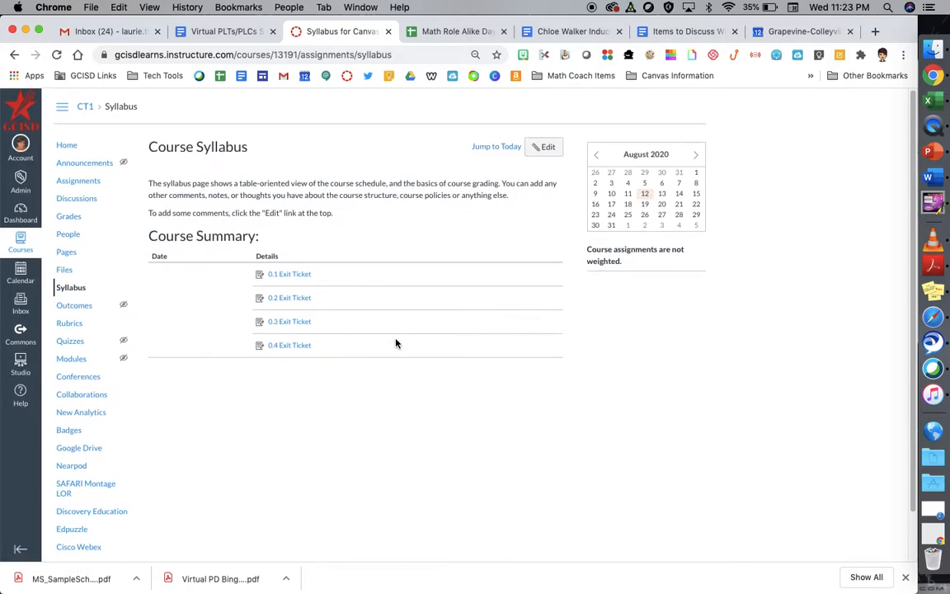
# Edit the syllabus description and upload the ACC Math Syllabus PDF from the computer into it
pyautogui.click(544, 155)
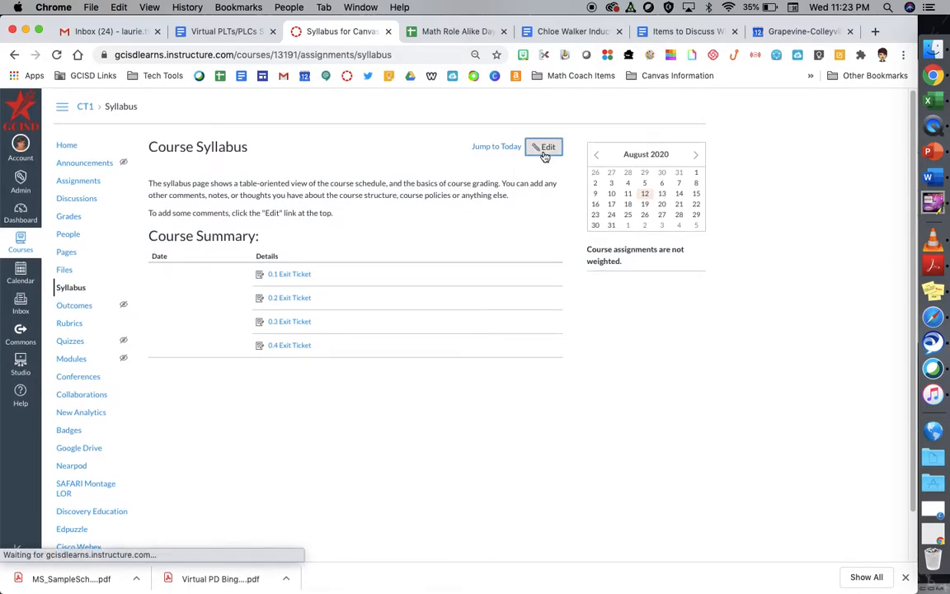
pyautogui.click(270, 249)
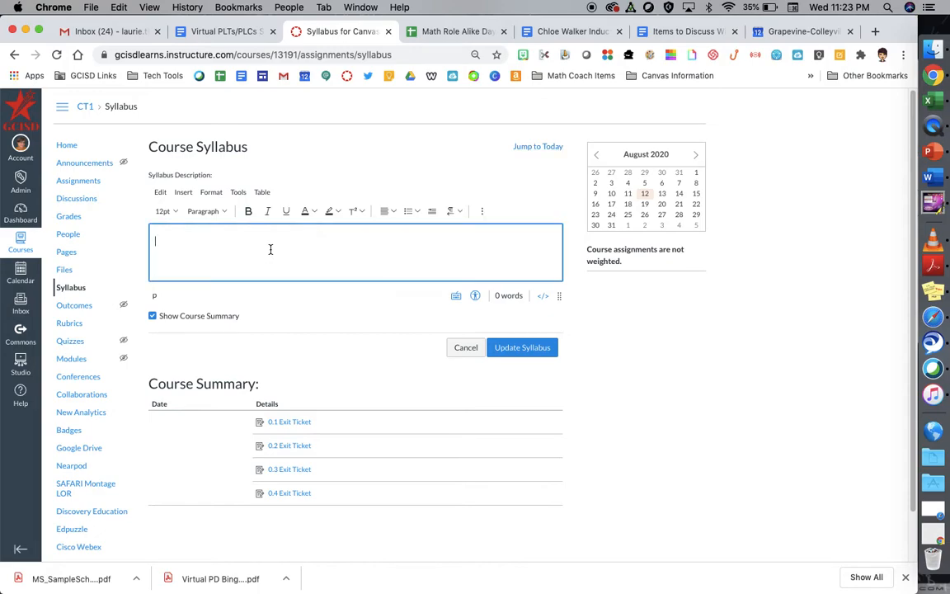
pyautogui.scroll(-1, 270, 249)
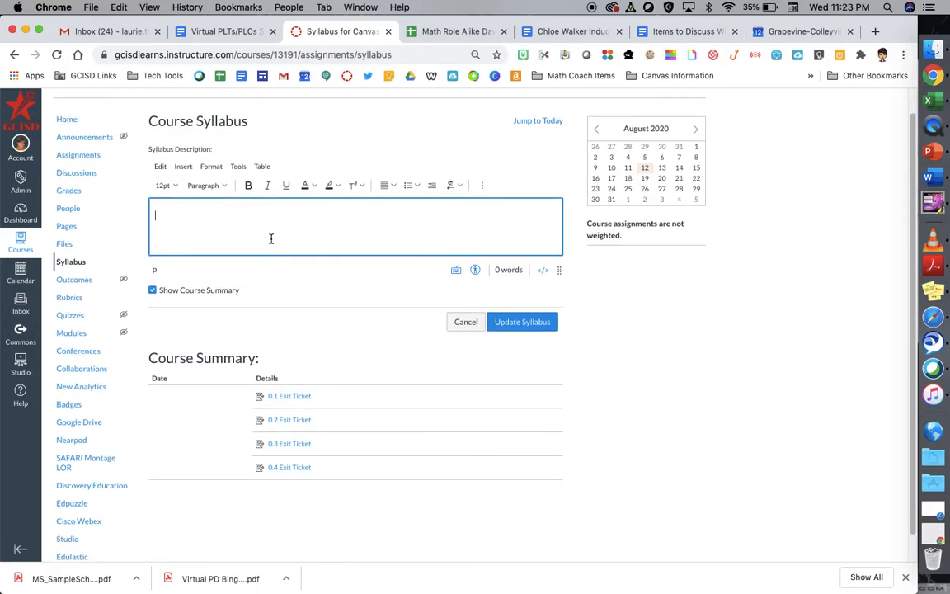
pyautogui.scroll(1, 270, 239)
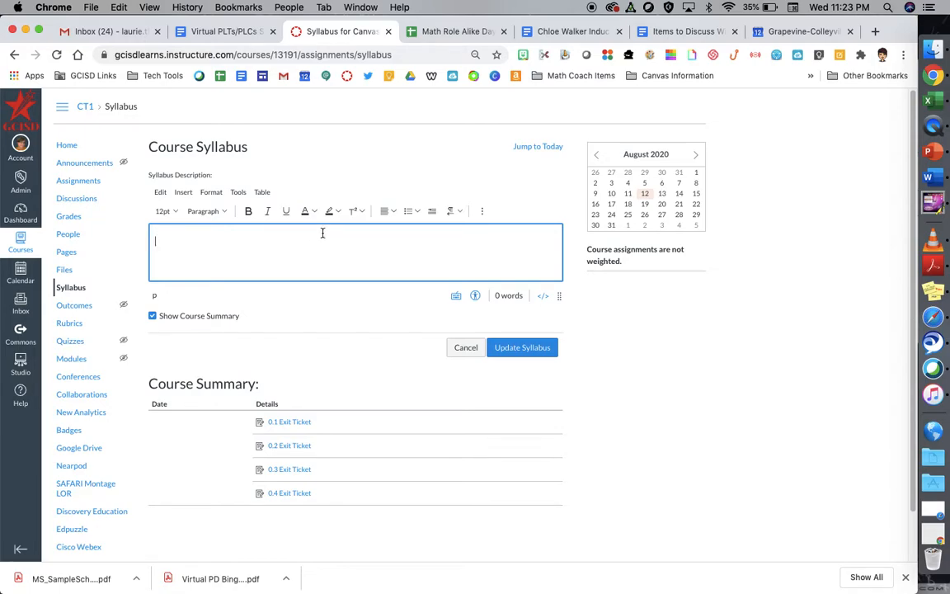
pyautogui.click(481, 211)
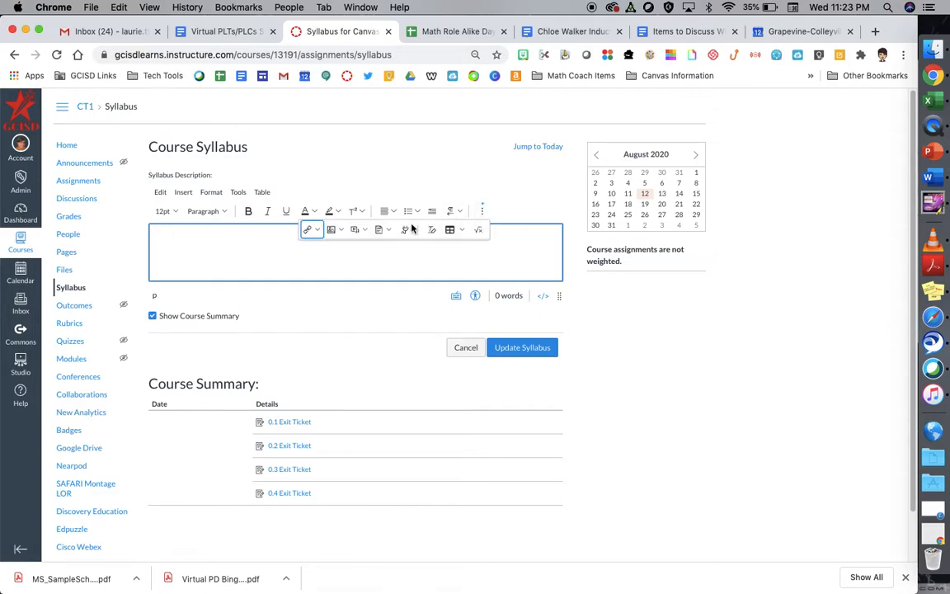
pyautogui.click(386, 229)
pyautogui.click(393, 247)
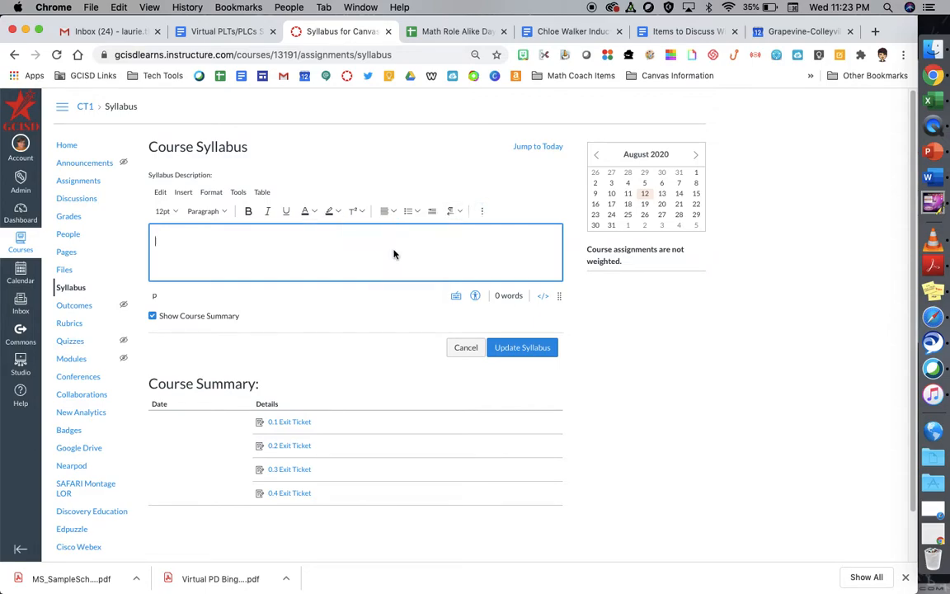
pyautogui.click(933, 48)
pyautogui.moveTo(568, 151); pyautogui.dragTo(334, 309)
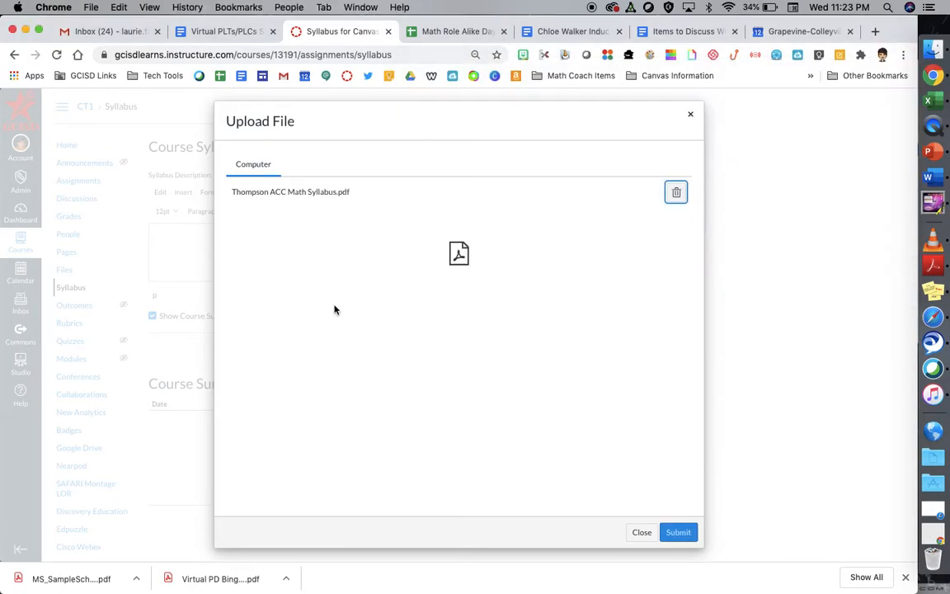
pyautogui.click(677, 534)
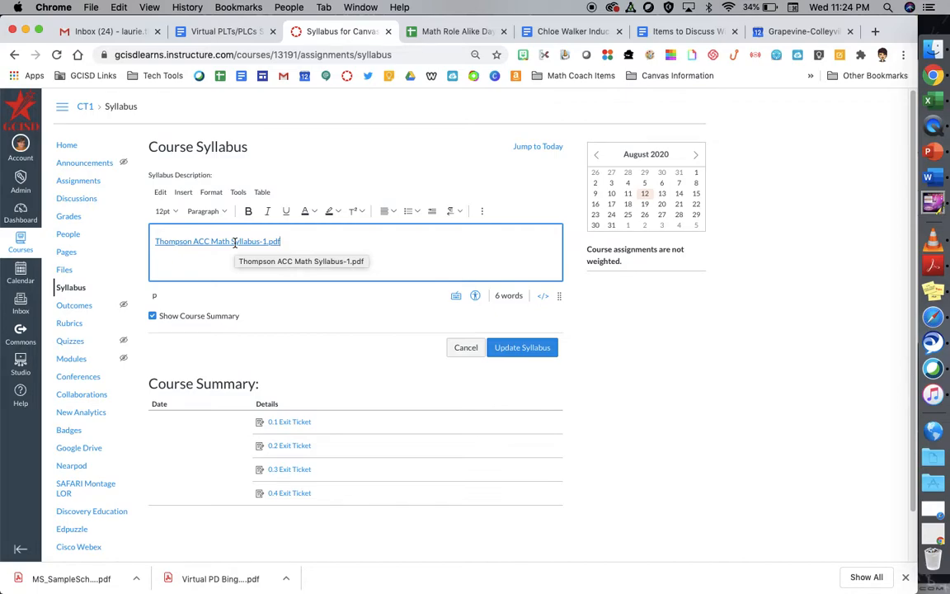
# Set the inserted PDF link's display options to automatically open an in-line preview
pyautogui.click(231, 241)
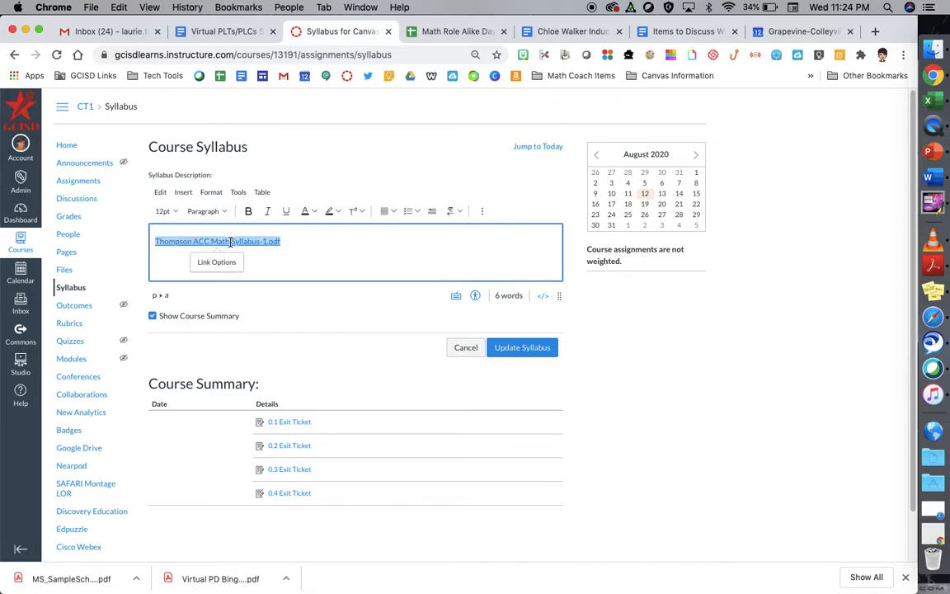
pyautogui.click(224, 261)
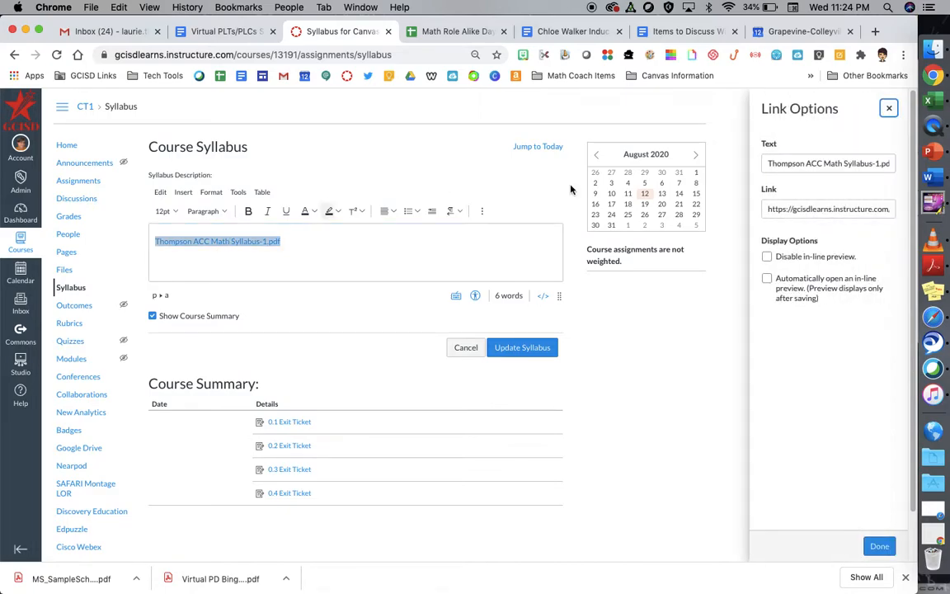
pyautogui.click(767, 280)
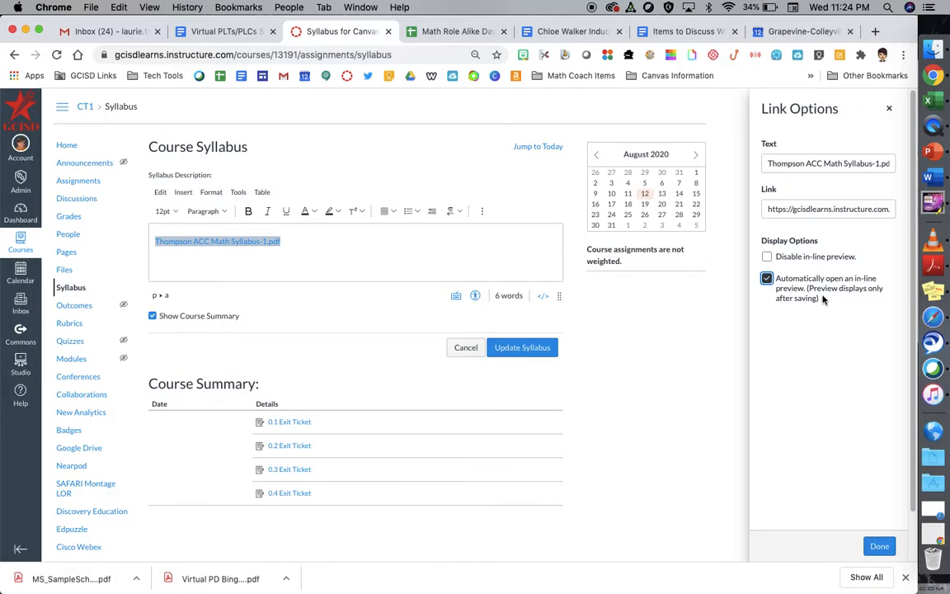
pyautogui.click(878, 548)
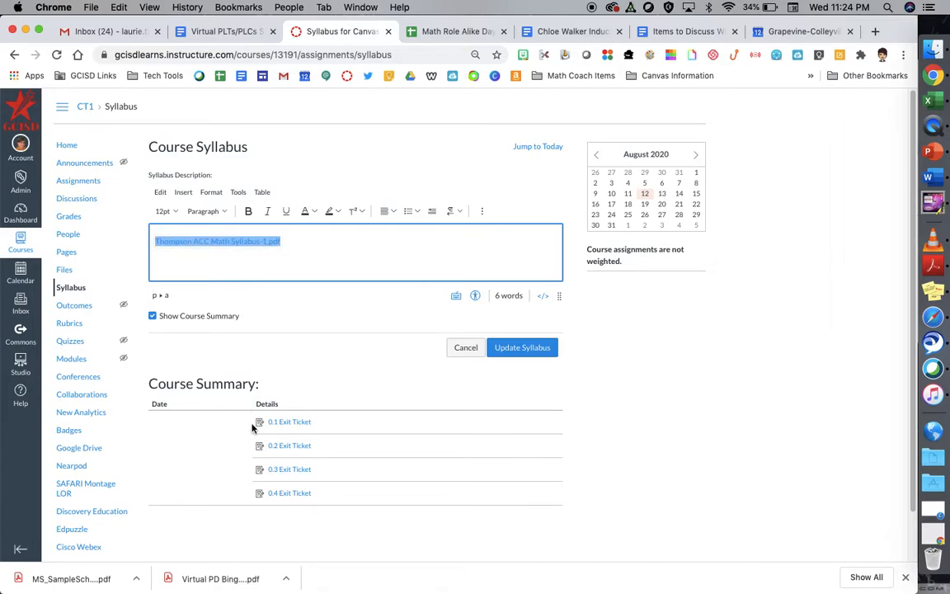
# Turn off Show Course Summary and save the updated syllabus
pyautogui.scroll(-1, 266, 485)
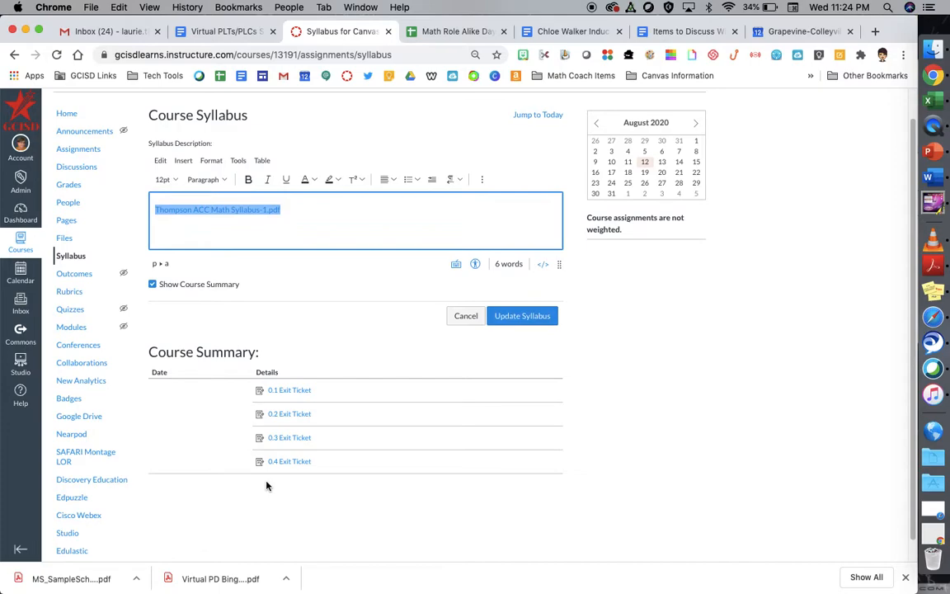
pyautogui.click(153, 285)
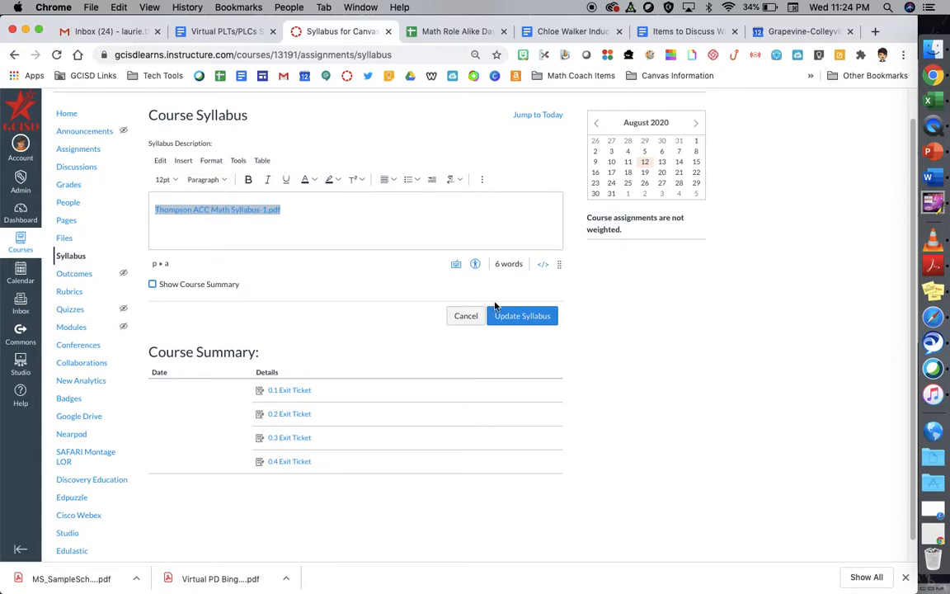
pyautogui.click(518, 318)
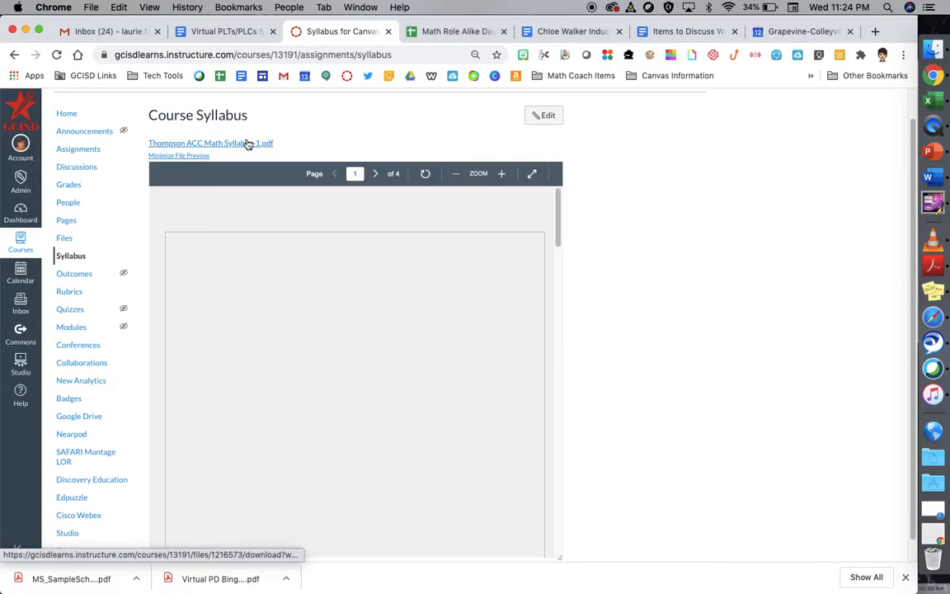
# Look through the embedded PDF preview on the syllabus page to its last page and back up
pyautogui.scroll(-5, 346, 353)
pyautogui.scroll(5, 347, 350)
pyautogui.scroll(-10, 347, 353)
pyautogui.scroll(-10, 347, 353)
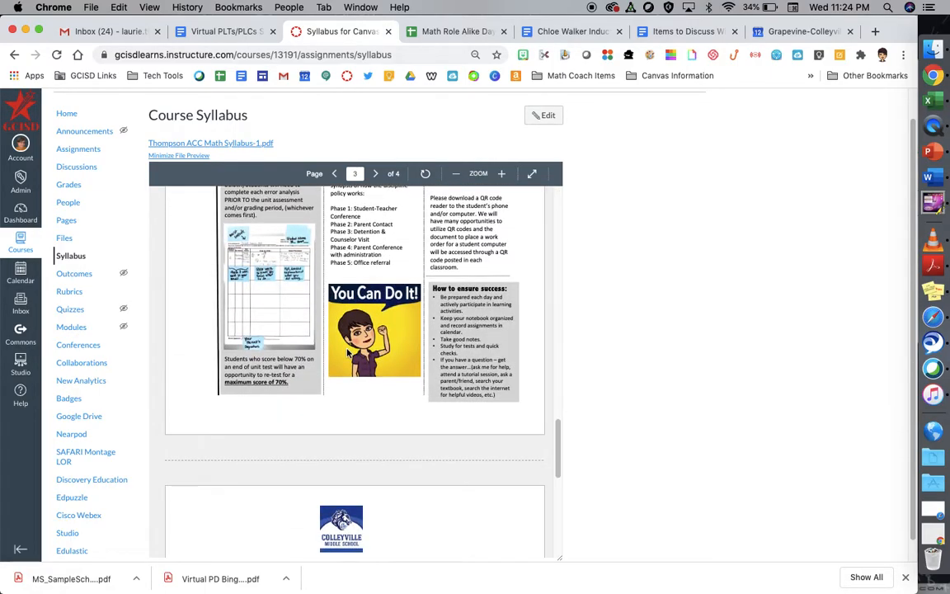
pyautogui.scroll(-3, 347, 353)
pyautogui.scroll(-5, 347, 352)
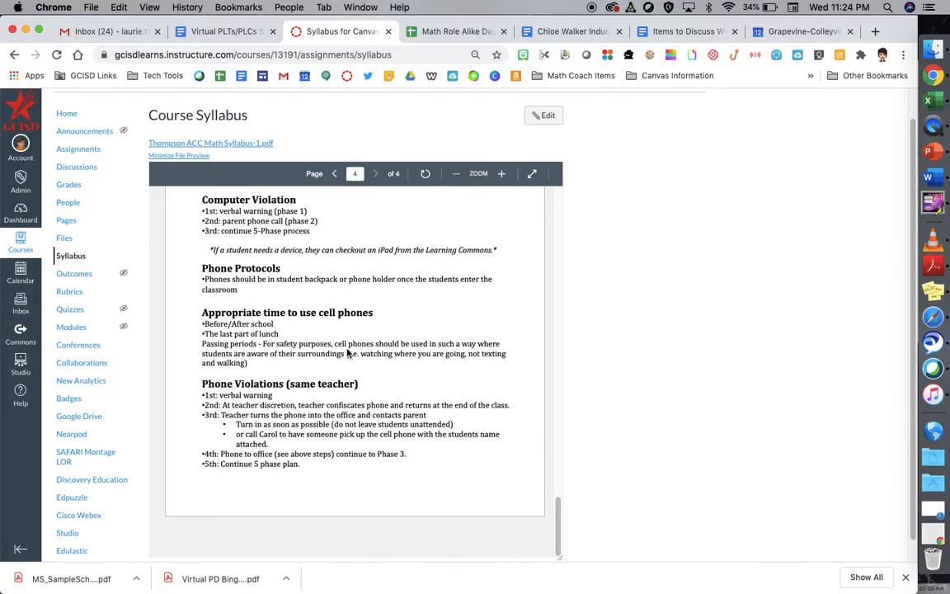
pyautogui.scroll(15, 348, 353)
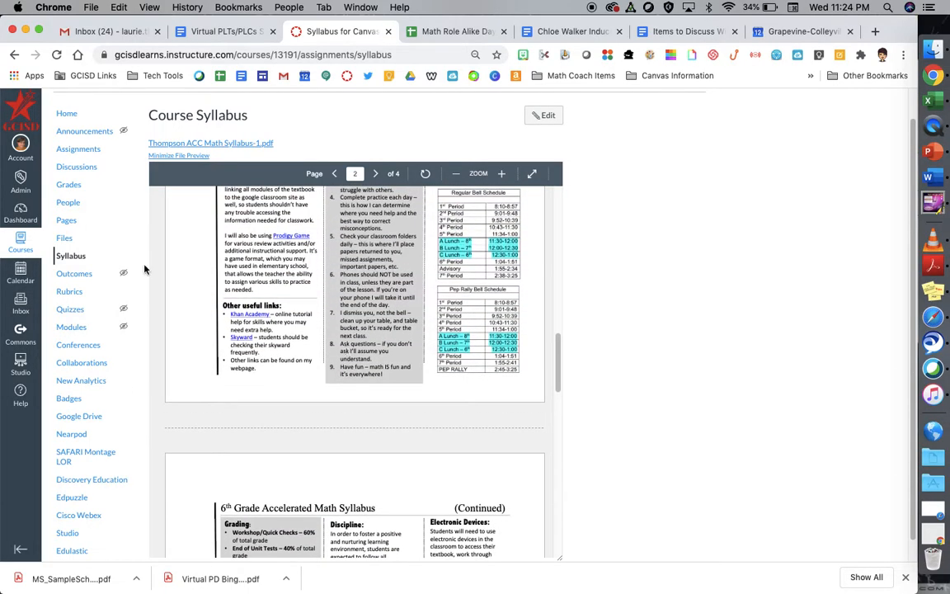
# Open the 6th Grade Accelerated Math course from the dashboard and show the full list of its pages
pyautogui.click(19, 216)
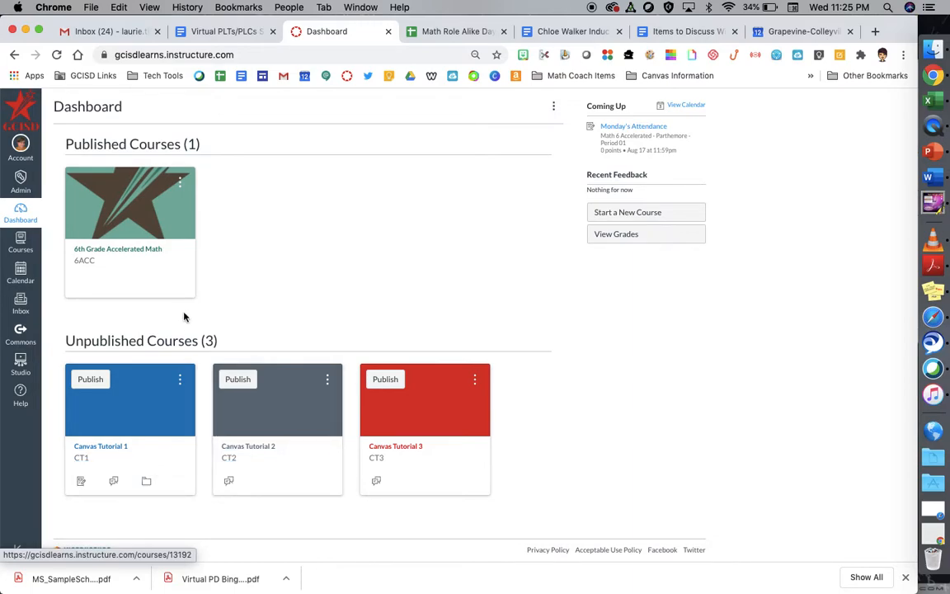
pyautogui.click(129, 255)
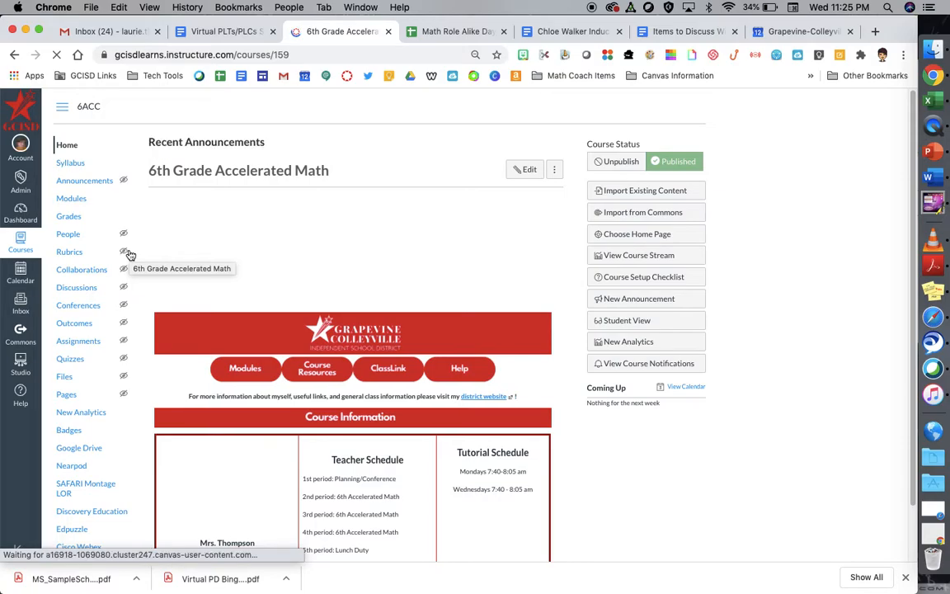
pyautogui.scroll(-2, 335, 397)
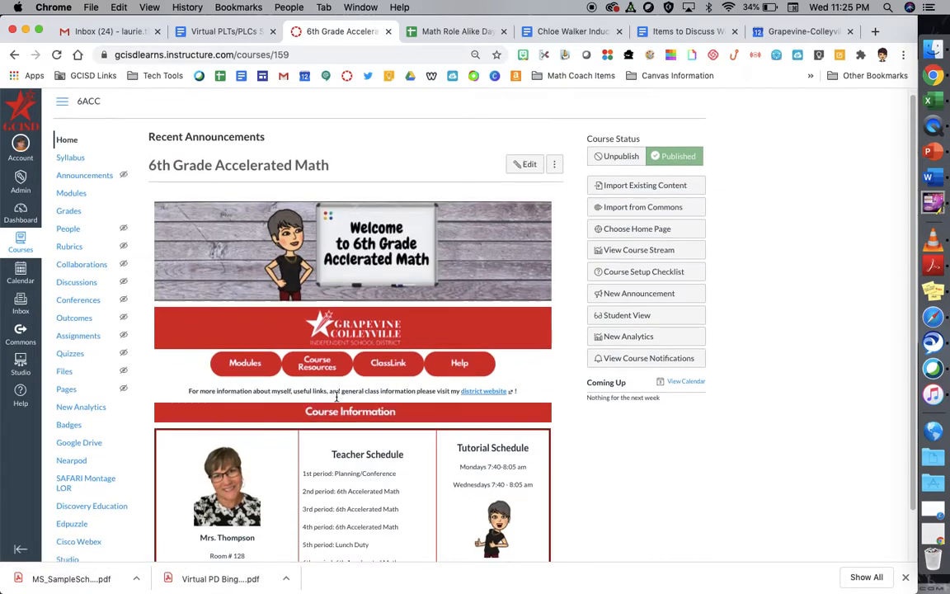
pyautogui.scroll(2, 336, 397)
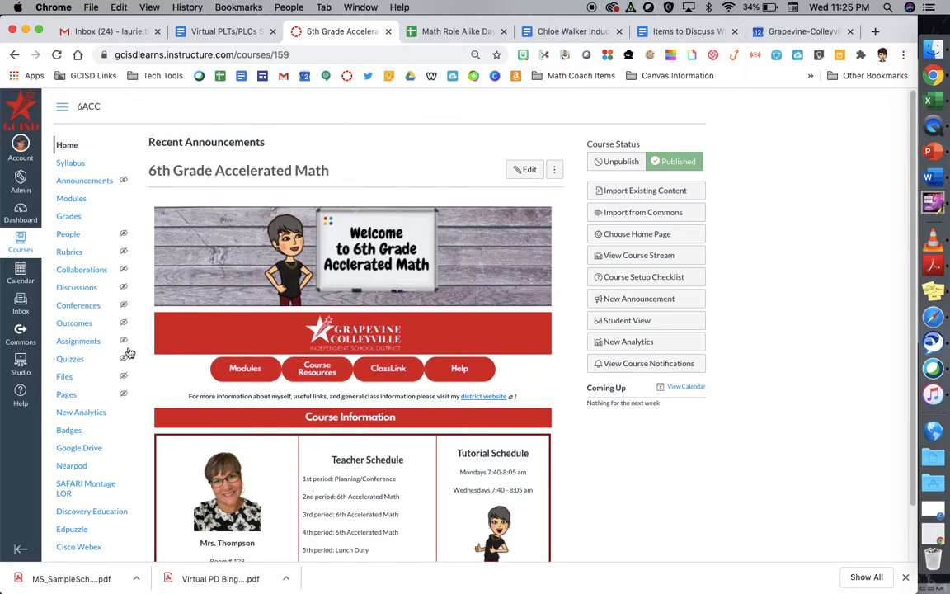
pyautogui.click(72, 397)
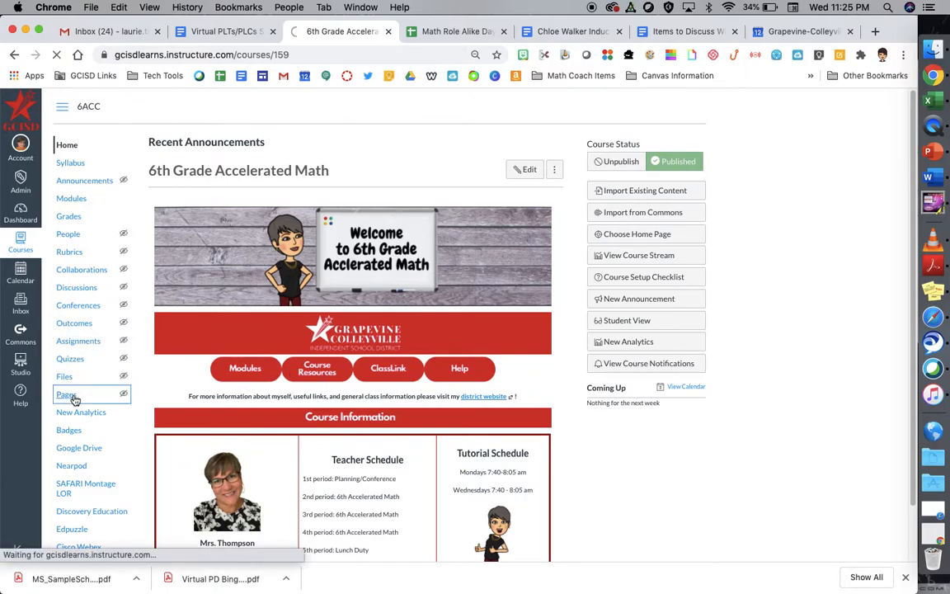
pyautogui.click(173, 148)
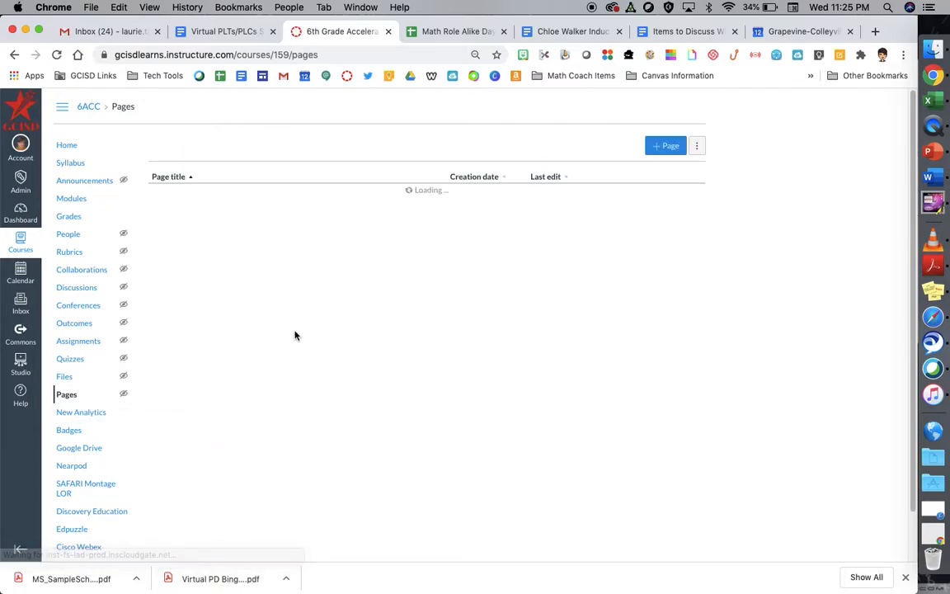
# Find the Homepage front page in the course's page list and start sharing it to Commons
pyautogui.scroll(-10, 296, 336)
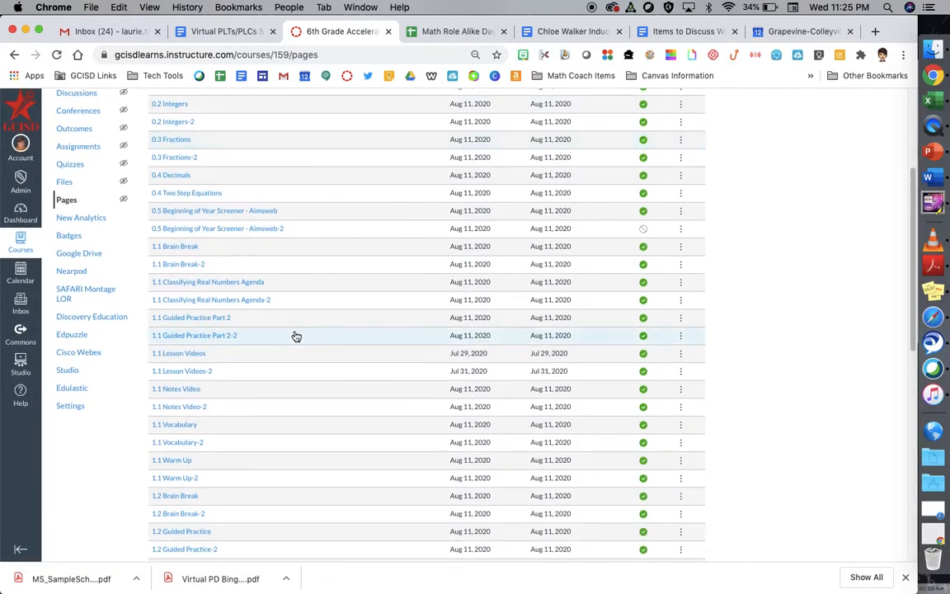
pyautogui.scroll(-20, 296, 337)
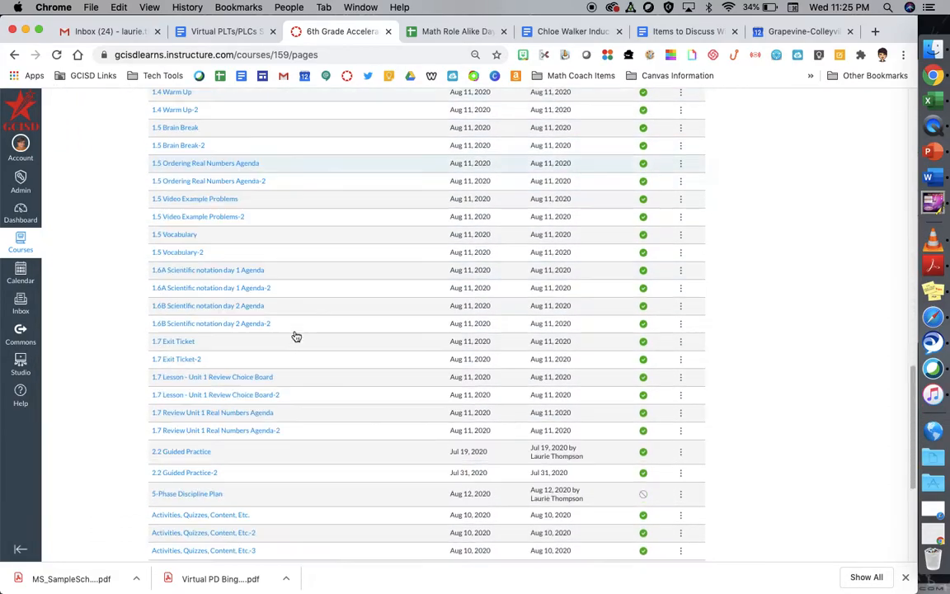
pyautogui.scroll(-2, 296, 337)
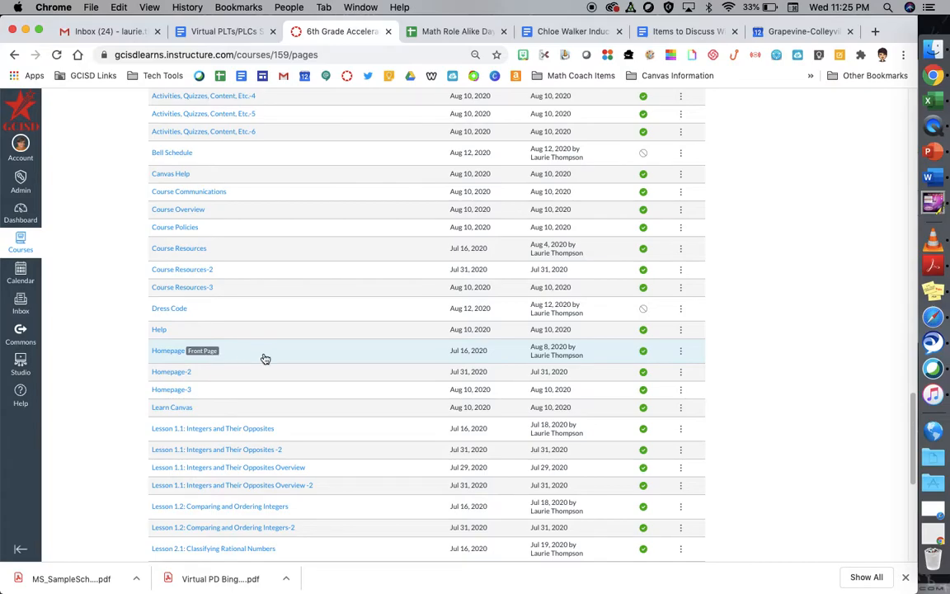
pyautogui.scroll(-5, 265, 359)
pyautogui.scroll(-3, 265, 359)
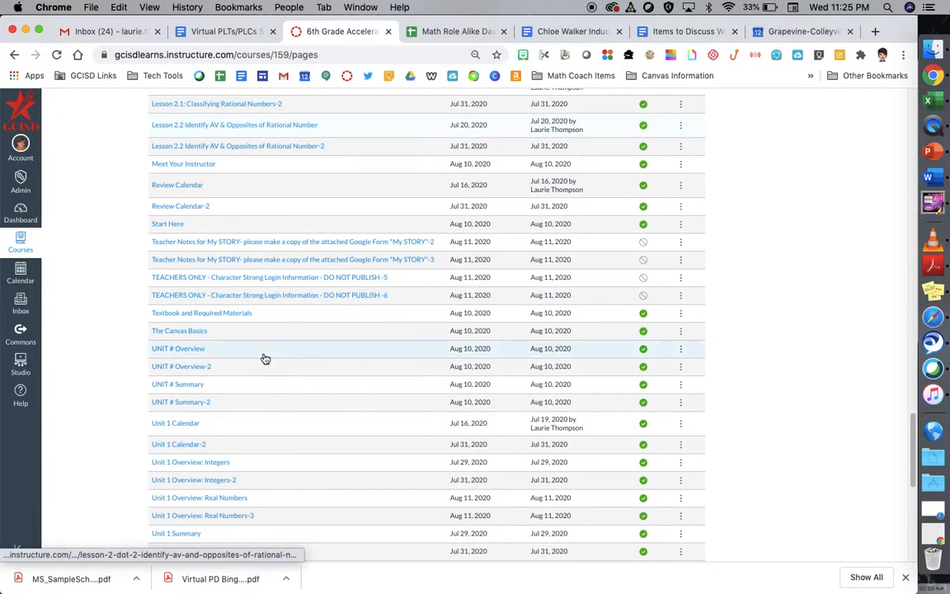
pyautogui.scroll(-7, 265, 360)
pyautogui.scroll(18, 265, 357)
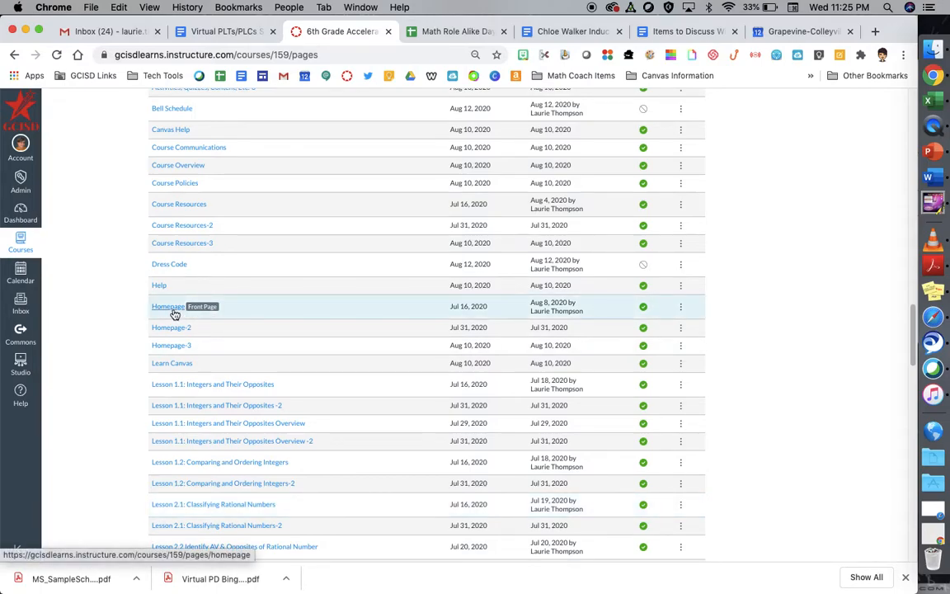
pyautogui.click(681, 309)
pyautogui.click(684, 427)
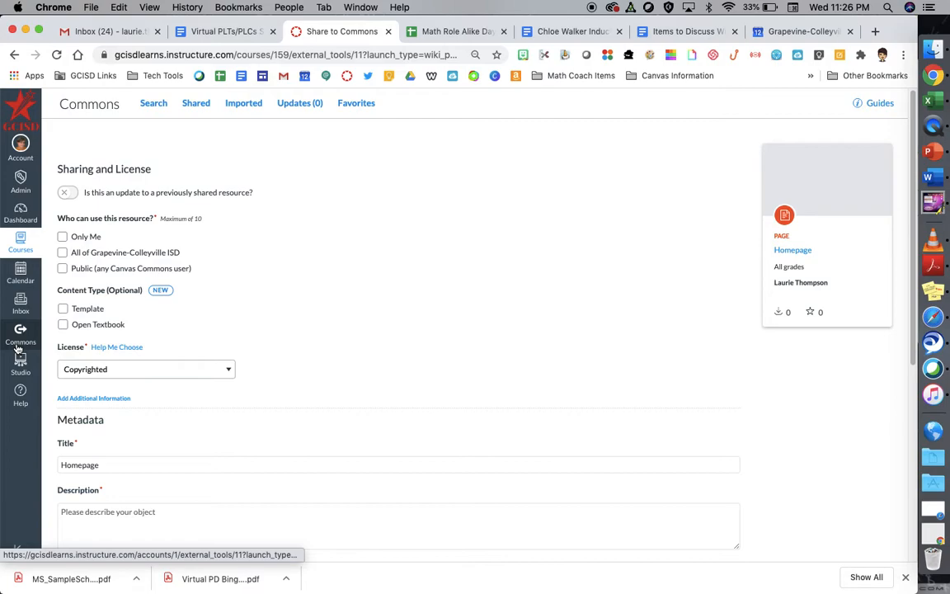
# Restrict the shared resource to Only Me and enter "Homepage" as its description
pyautogui.click(63, 238)
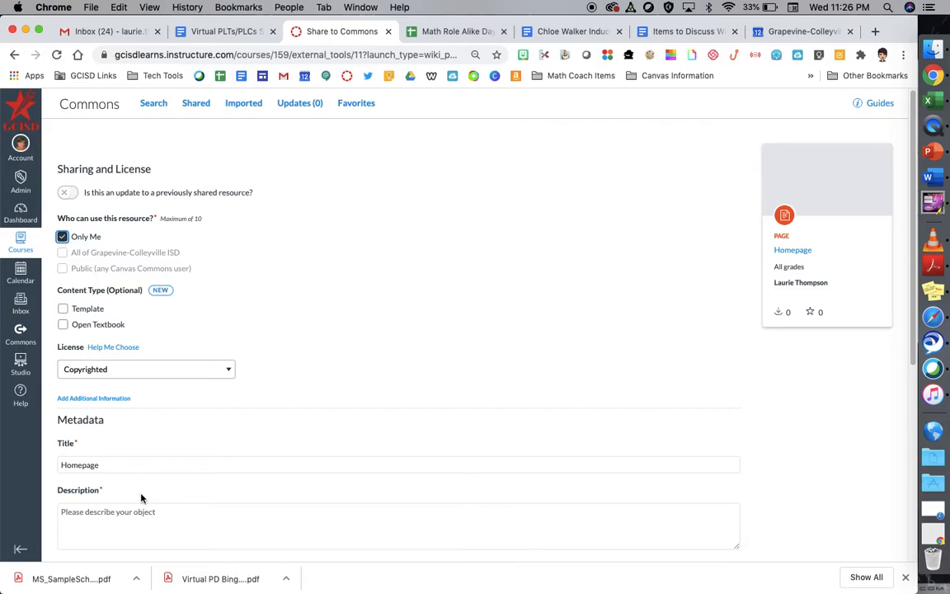
pyautogui.scroll(-3, 140, 450)
pyautogui.scroll(-1, 140, 450)
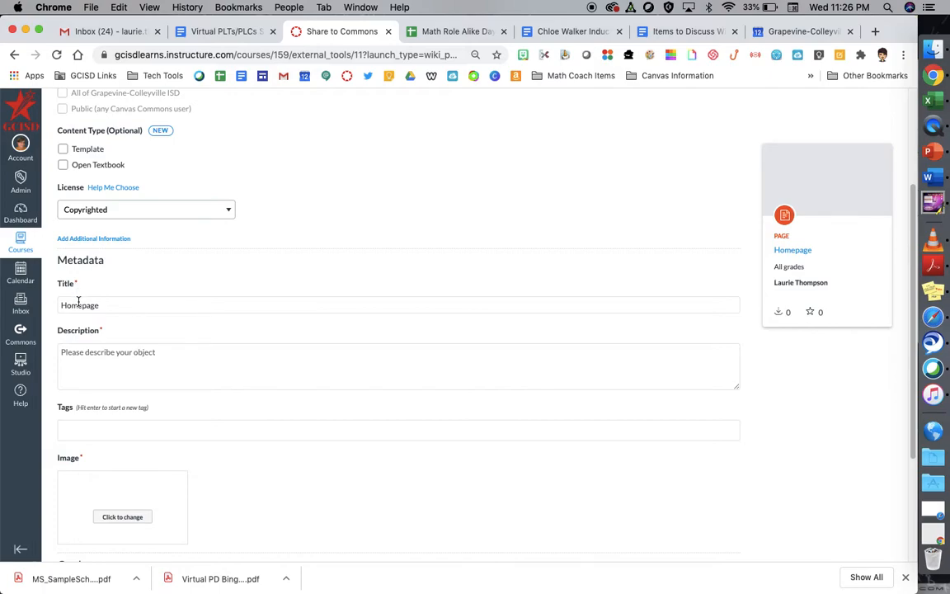
pyautogui.click(106, 361)
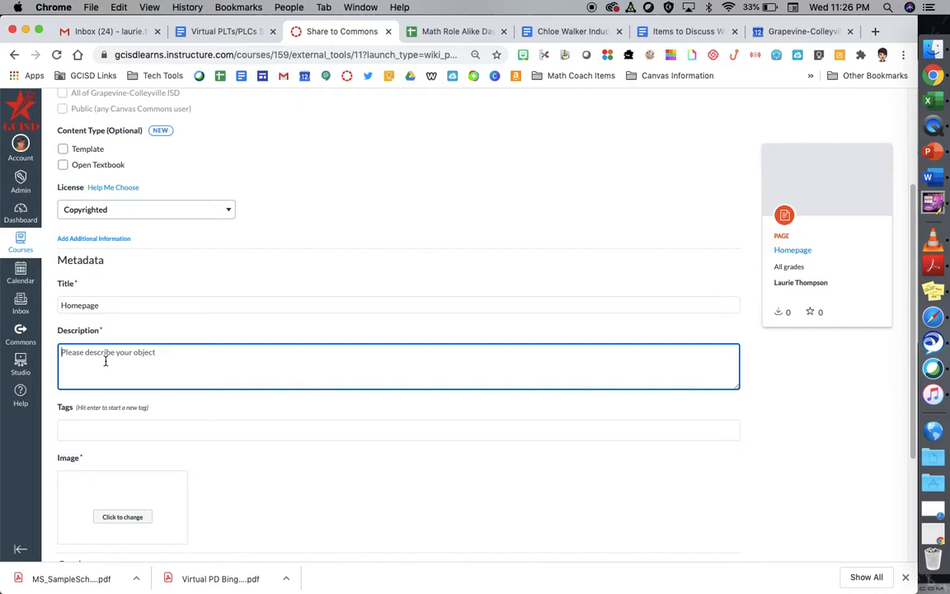
pyautogui.write('Home')
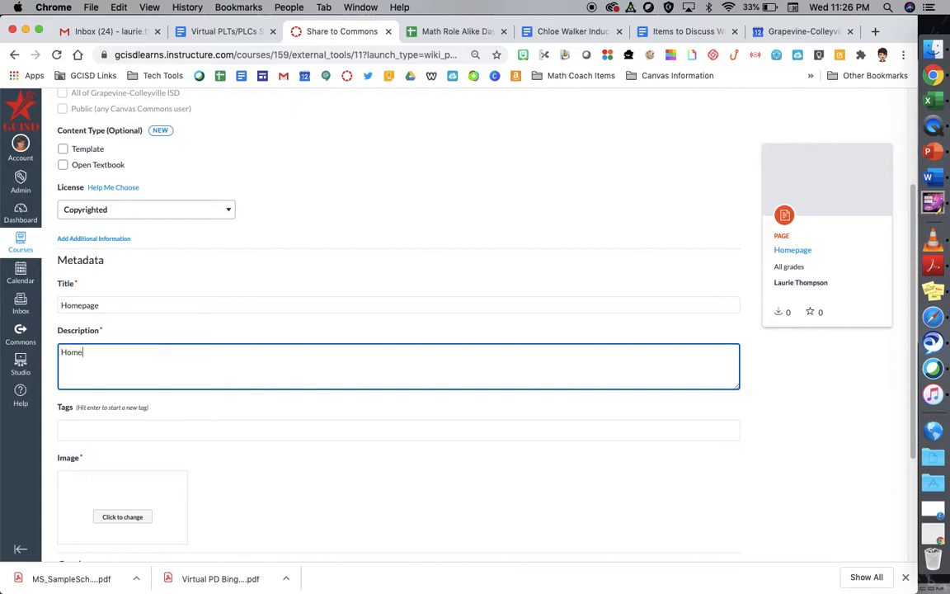
pyautogui.write('page')
# Choose the Unsplash photo of the sleeping cat as the shared resource's image
pyautogui.click(117, 521)
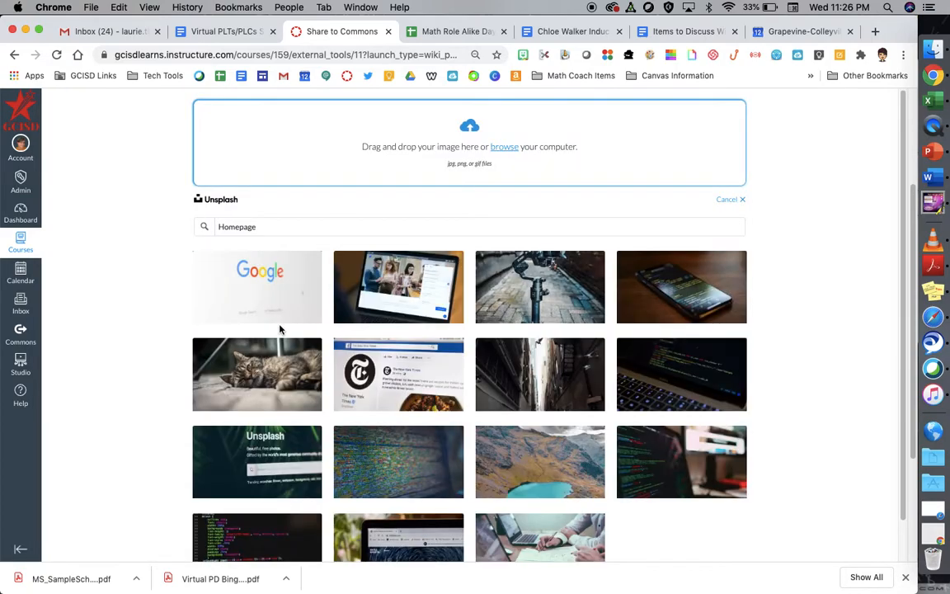
pyautogui.scroll(-1, 350, 385)
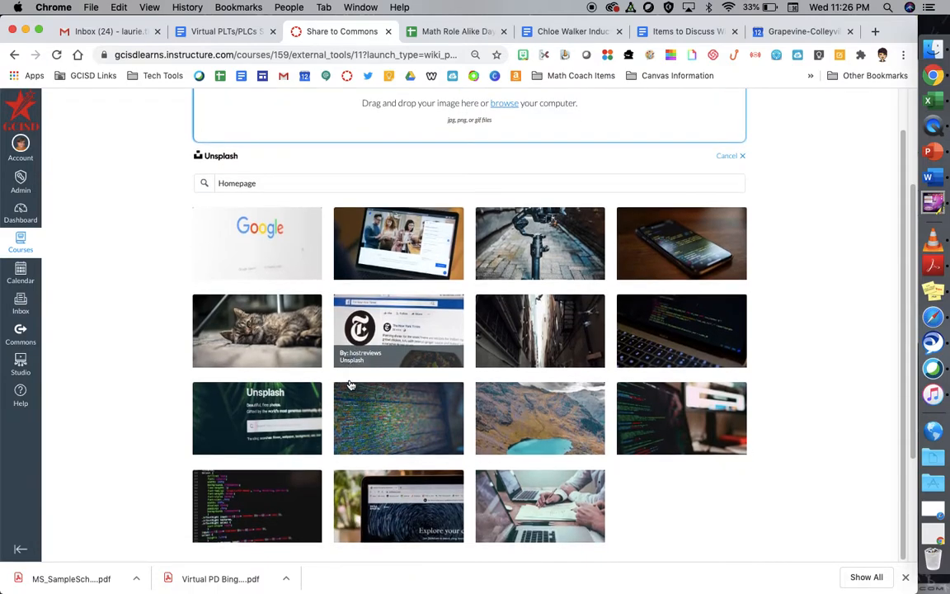
pyautogui.click(280, 346)
# Set the resource's grade level to 6th grade only and share it to Commons
pyautogui.scroll(-3, 281, 346)
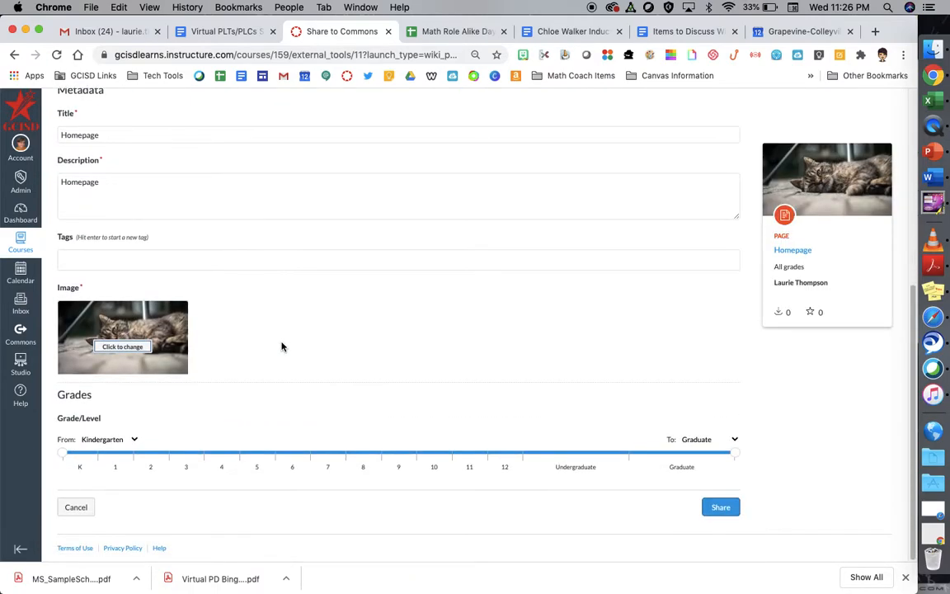
pyautogui.click(295, 469)
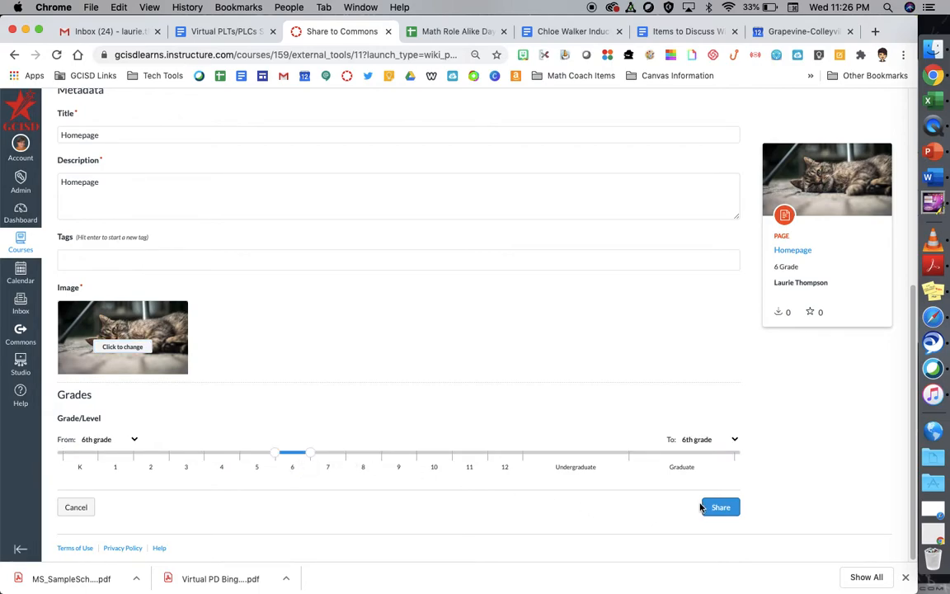
pyautogui.click(719, 507)
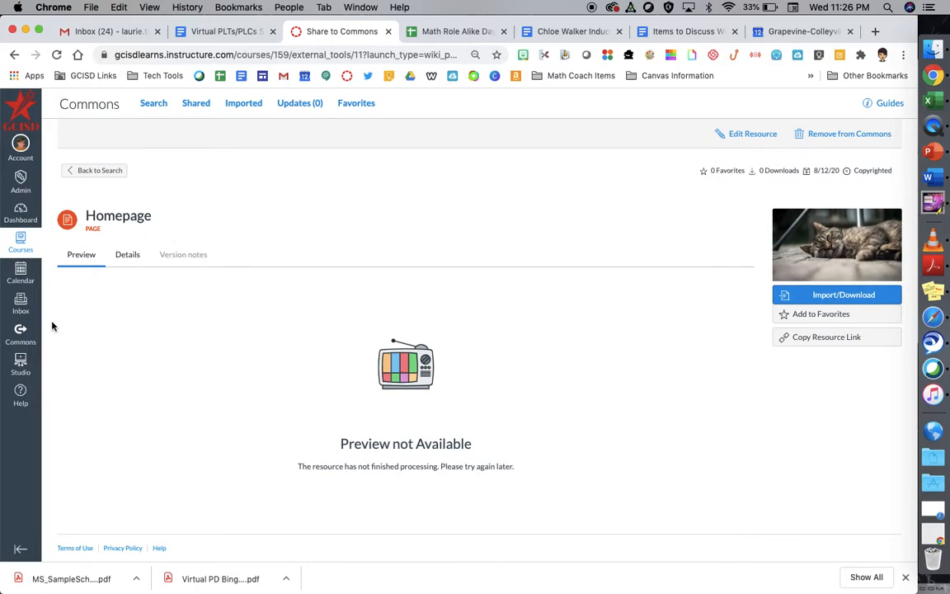
# Search Commons for the author's full name and look through the resources found for the shared Homepage
pyautogui.click(19, 342)
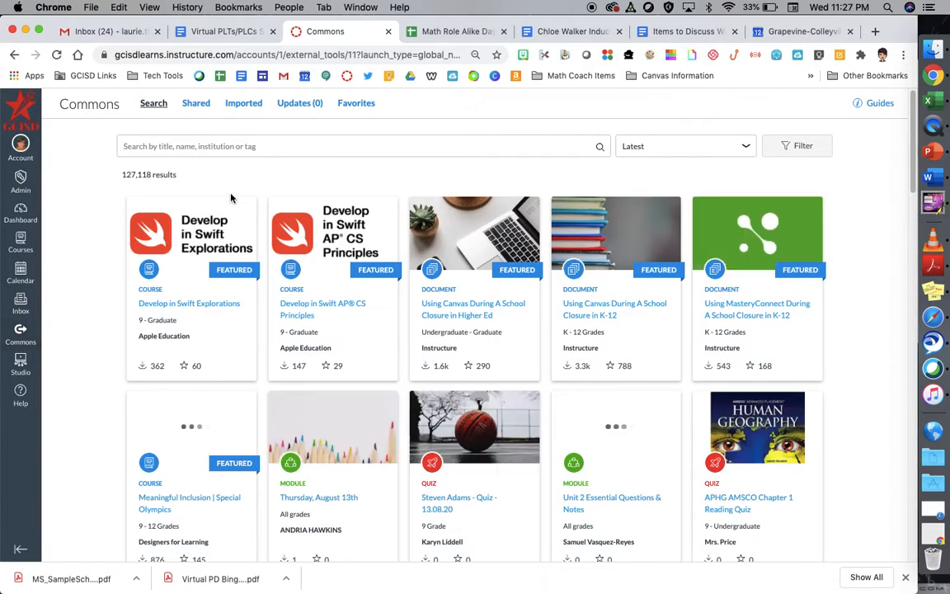
pyautogui.click(261, 150)
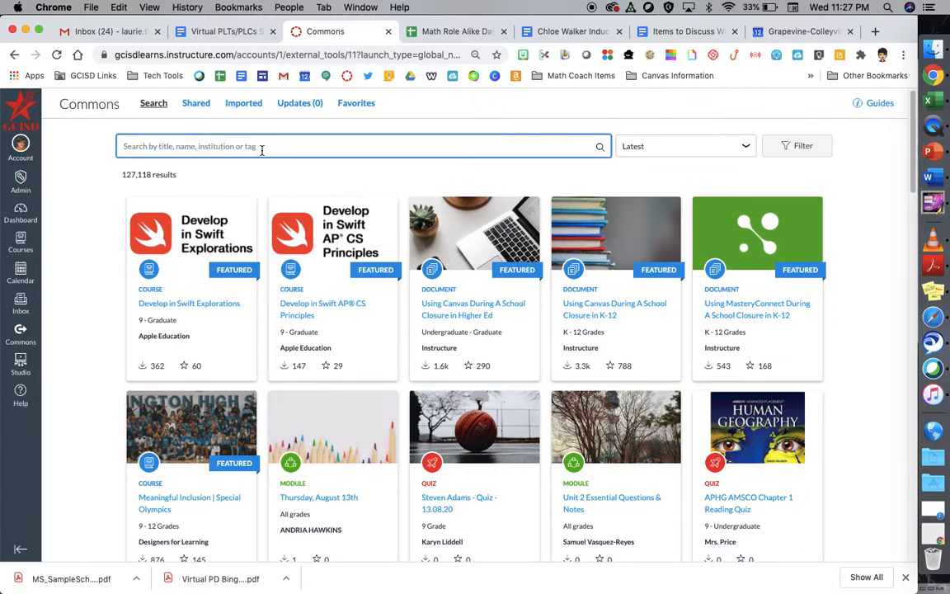
pyautogui.write('lauri')
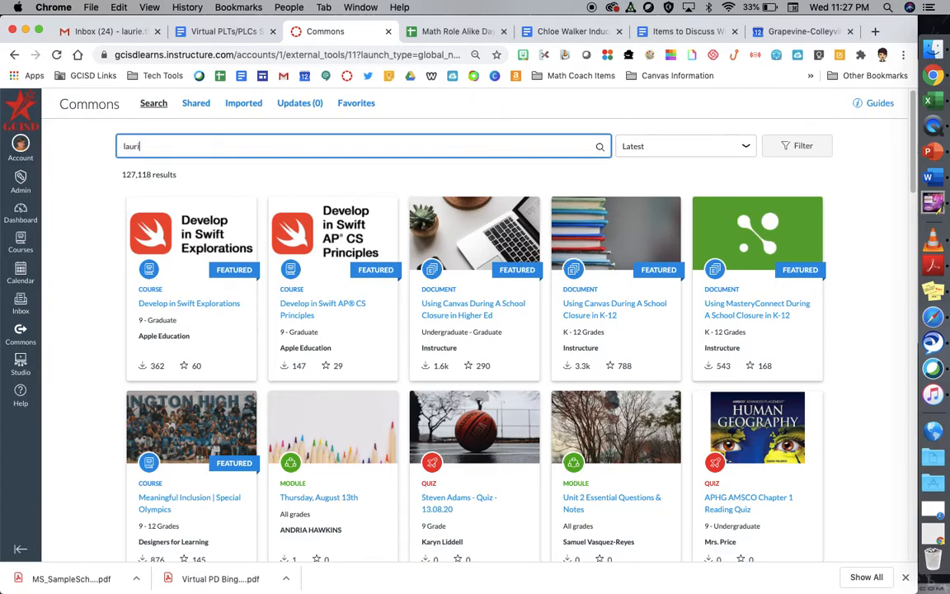
pyautogui.write('e thompson')
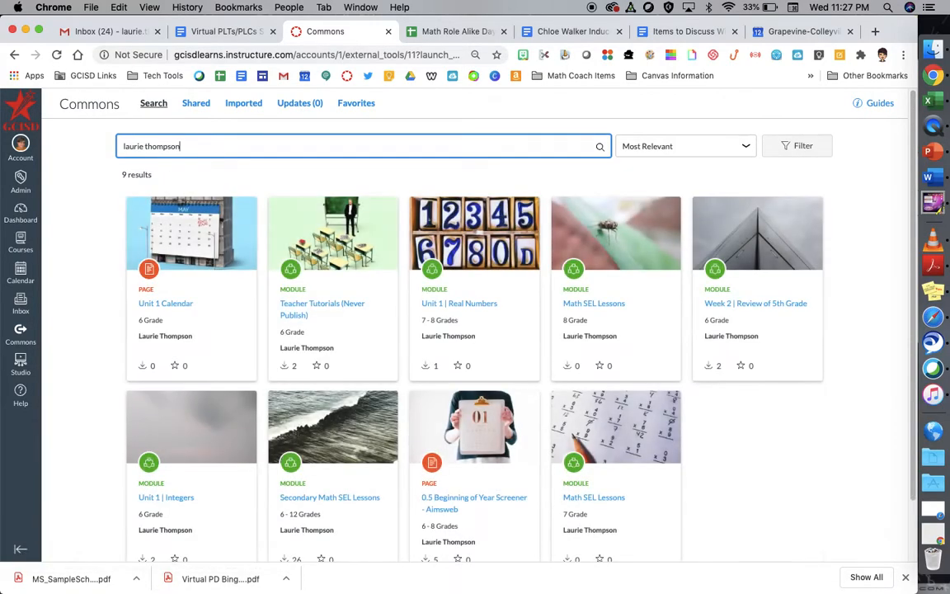
pyautogui.scroll(-1, 331, 317)
pyautogui.scroll(-1, 331, 318)
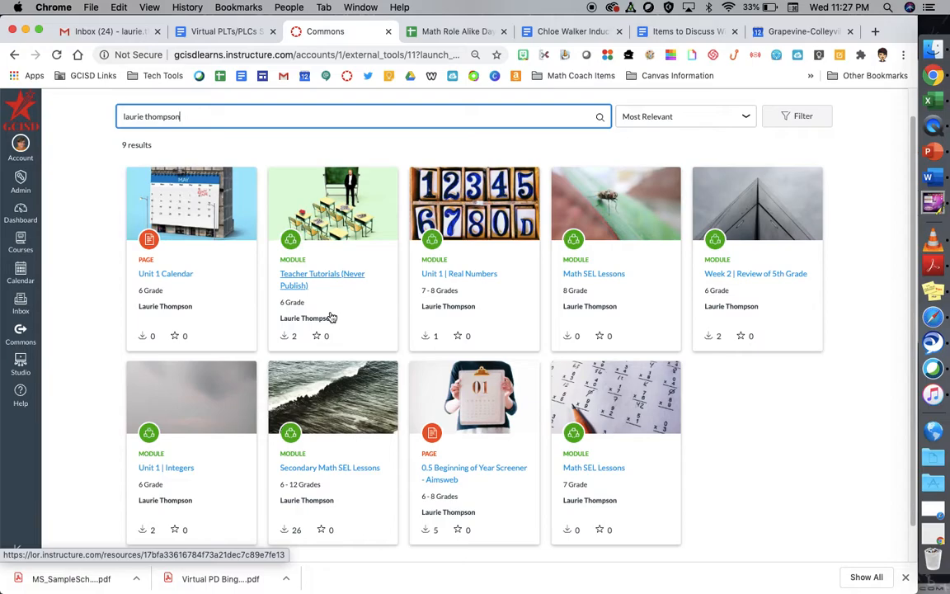
pyautogui.scroll(-1, 410, 486)
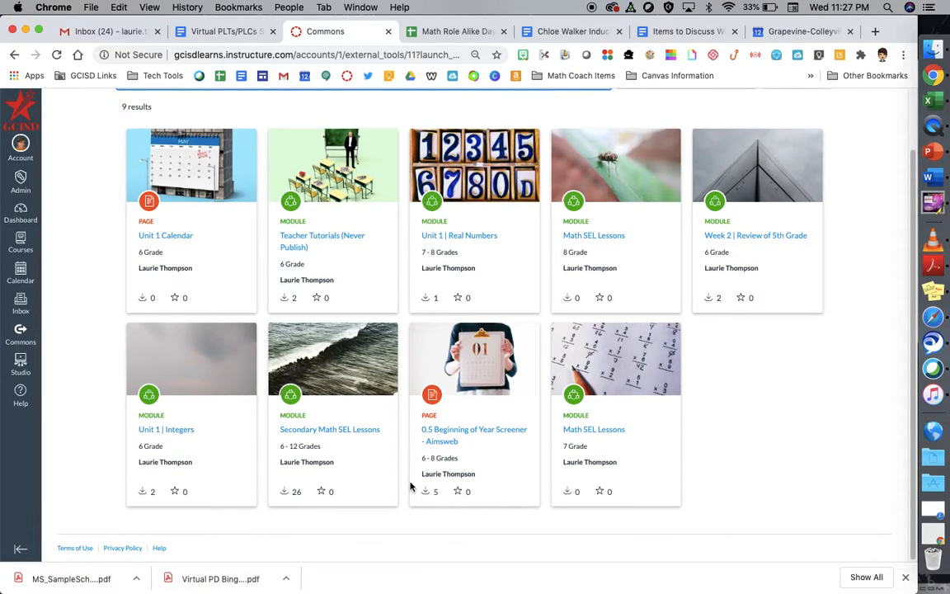
pyautogui.scroll(2, 410, 487)
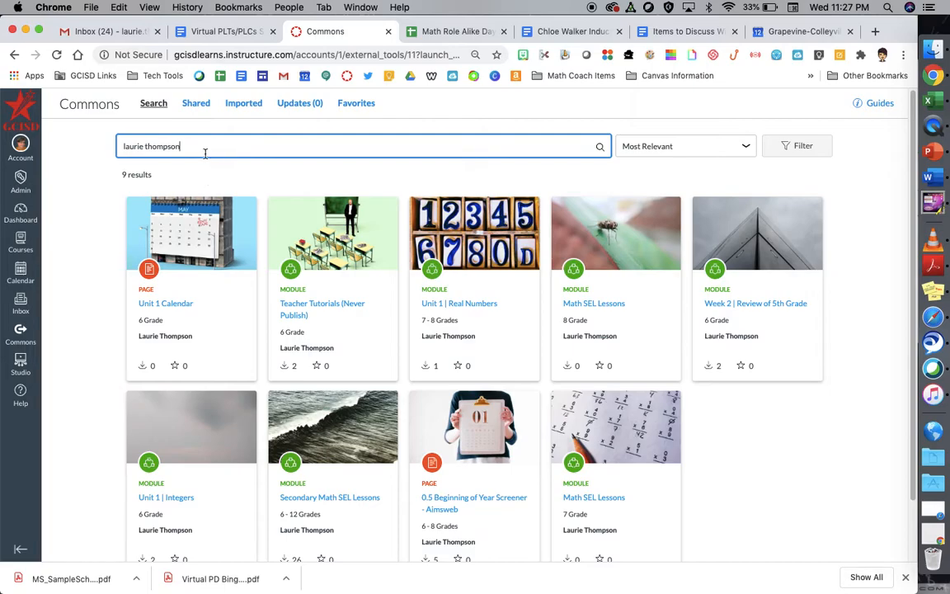
# Search Commons for "homepage" and sort the results by Latest
pyautogui.tripleClick(172, 152)
pyautogui.write('homepage')
pyautogui.press('Return')
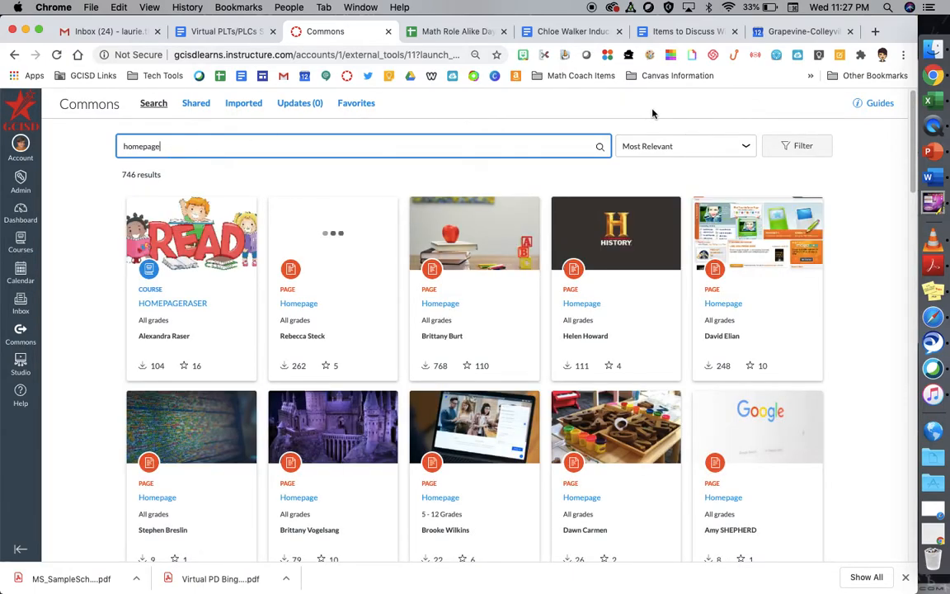
pyautogui.click(674, 146)
pyautogui.click(657, 186)
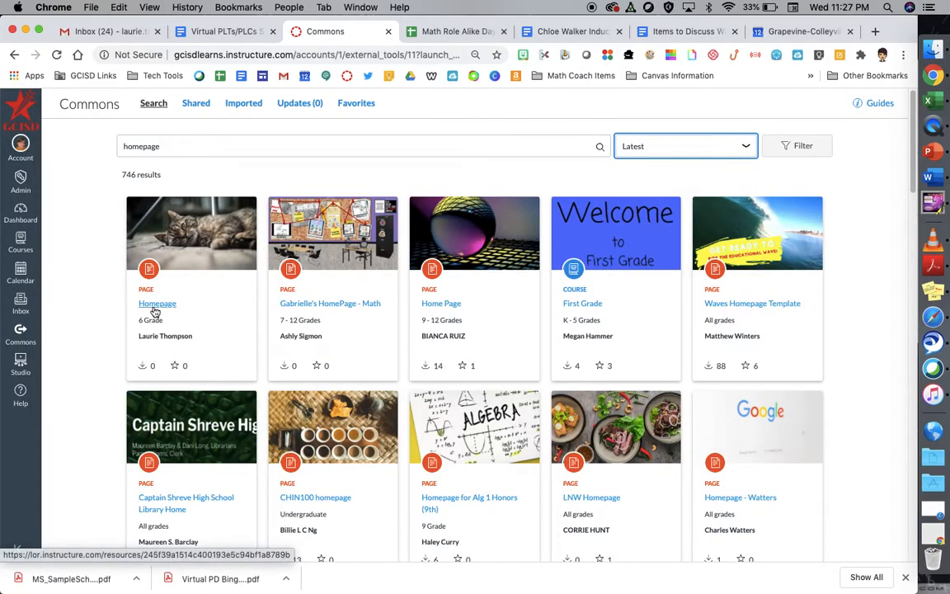
# Search Commons for the author's full name again and open the 6th grade Homepage page resource
pyautogui.doubleClick(169, 146)
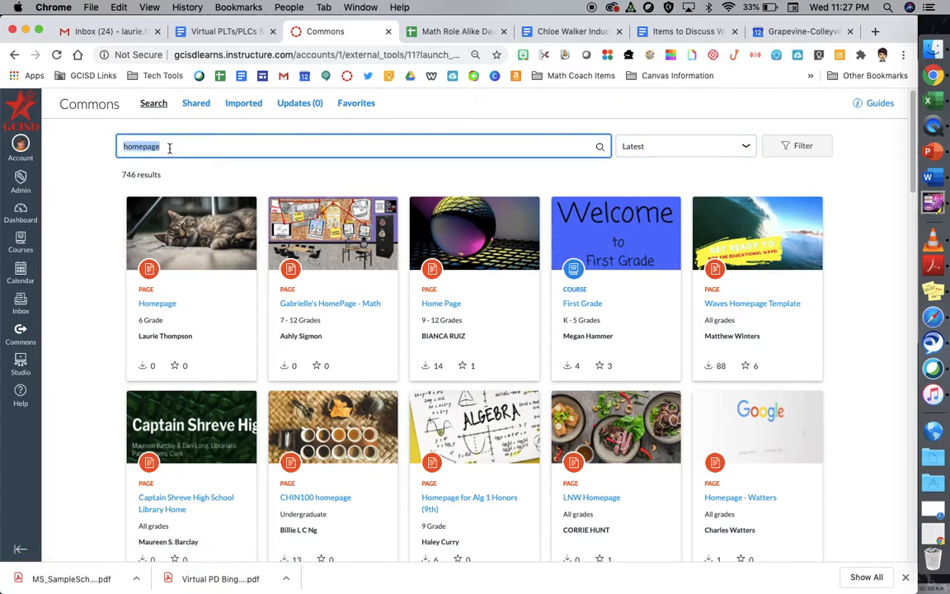
pyautogui.write('laurie')
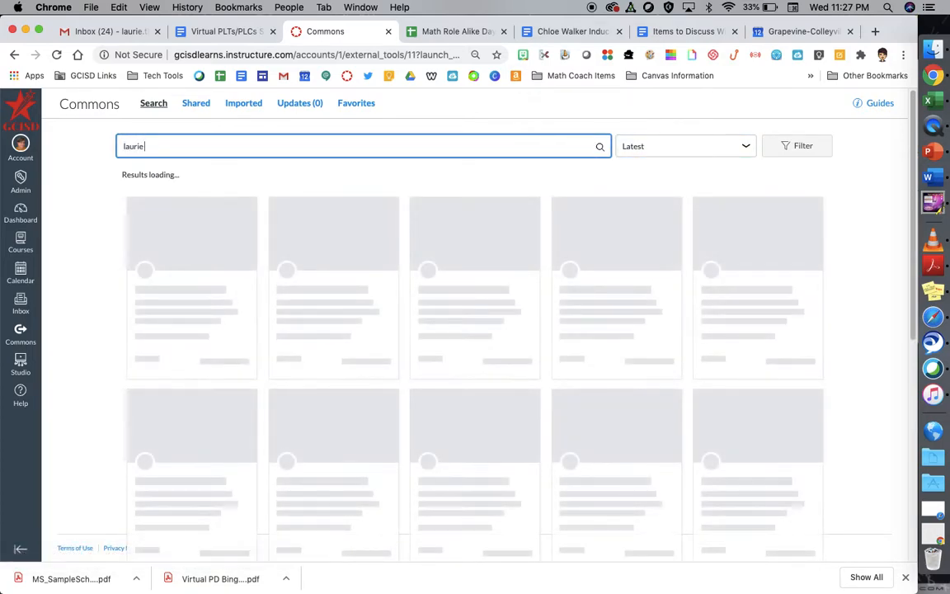
pyautogui.write(' thompson')
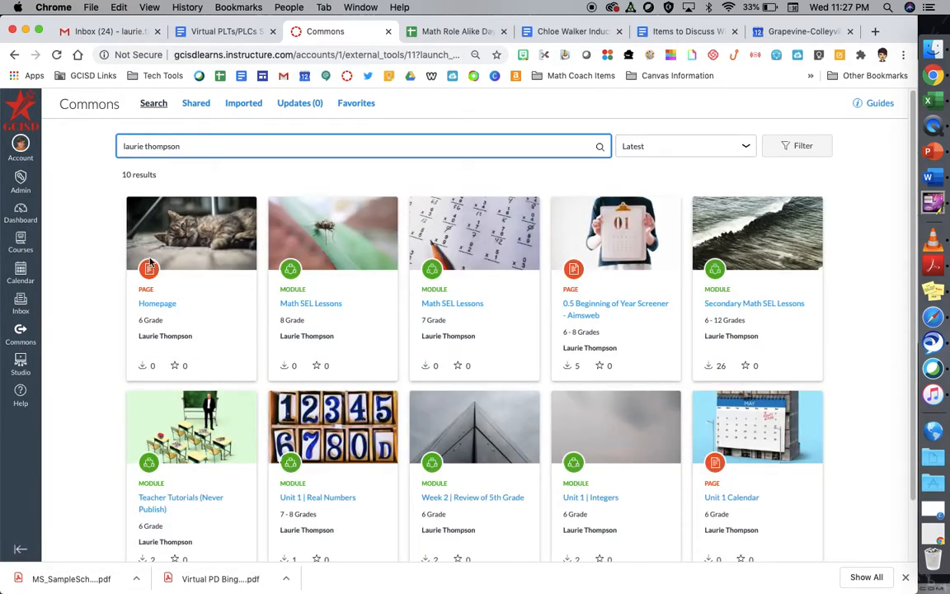
pyautogui.click(157, 304)
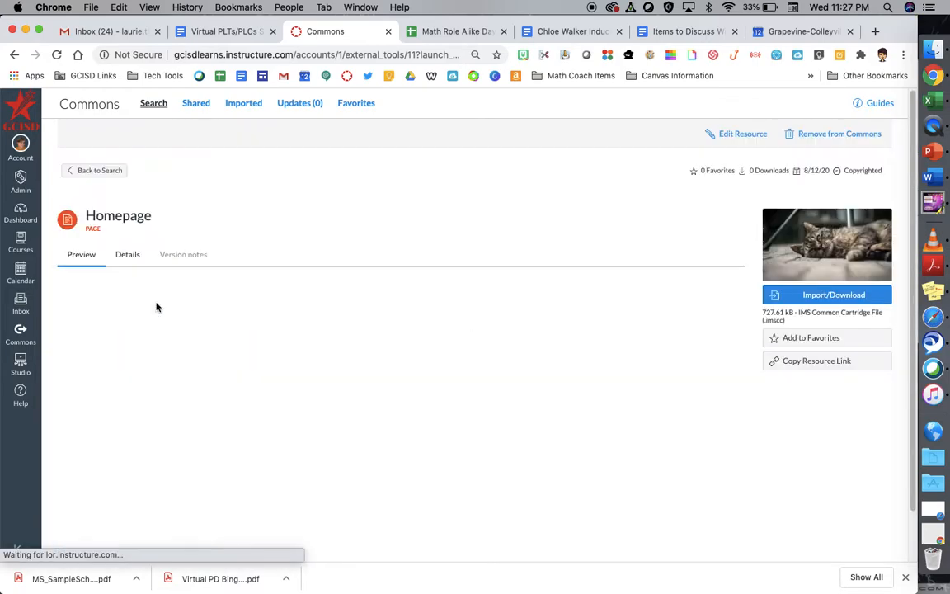
# Import the Homepage resource into the courses Canvas Tutorial 1, Canvas Tutorial 2 and Canvas Tutorial 3
pyautogui.click(816, 297)
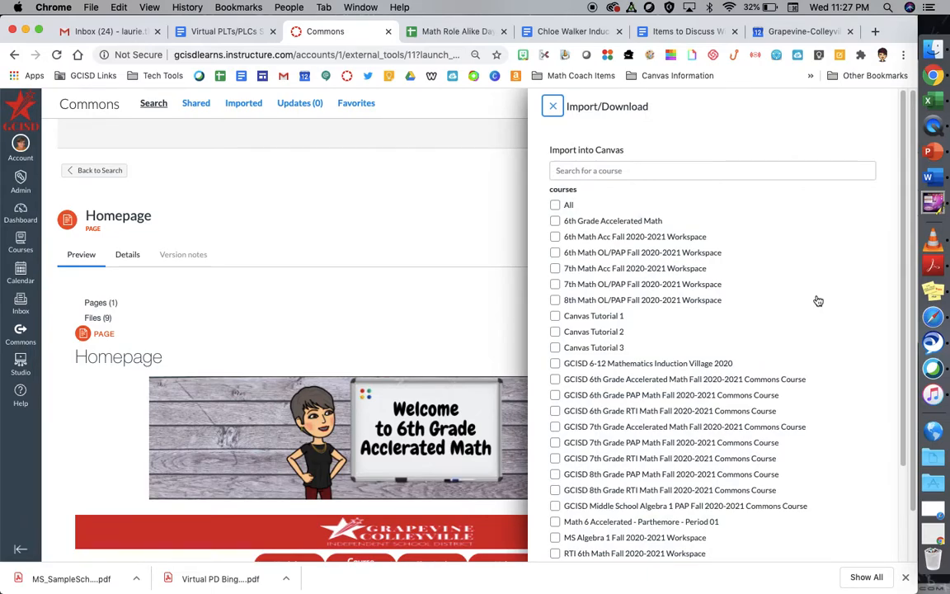
pyautogui.click(555, 318)
pyautogui.click(554, 331)
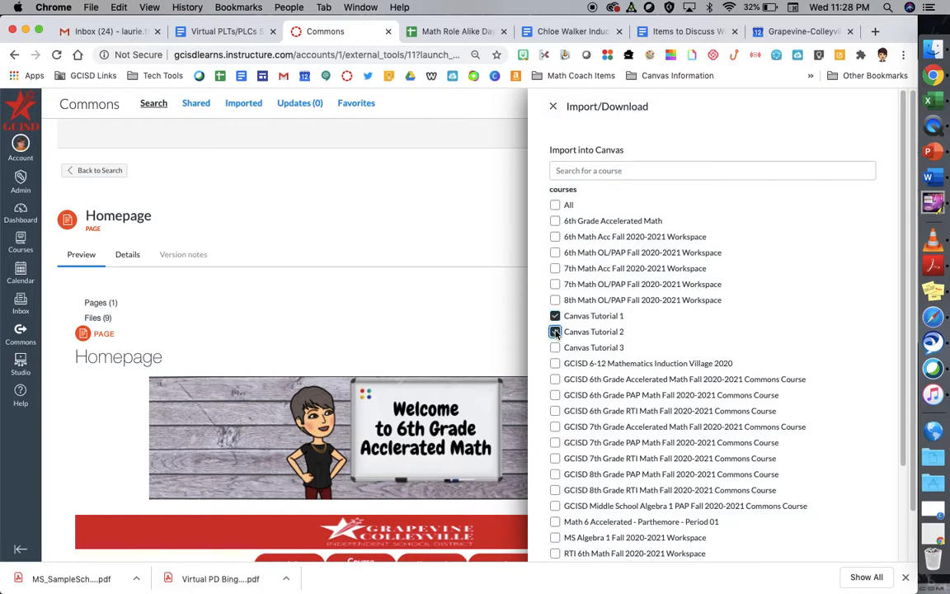
pyautogui.click(555, 347)
pyautogui.scroll(-3, 555, 350)
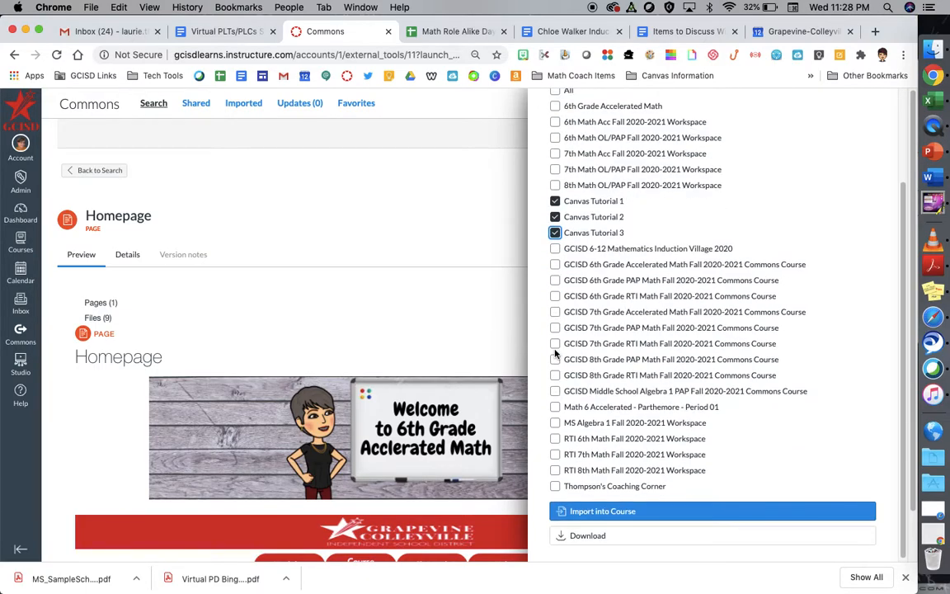
pyautogui.click(627, 518)
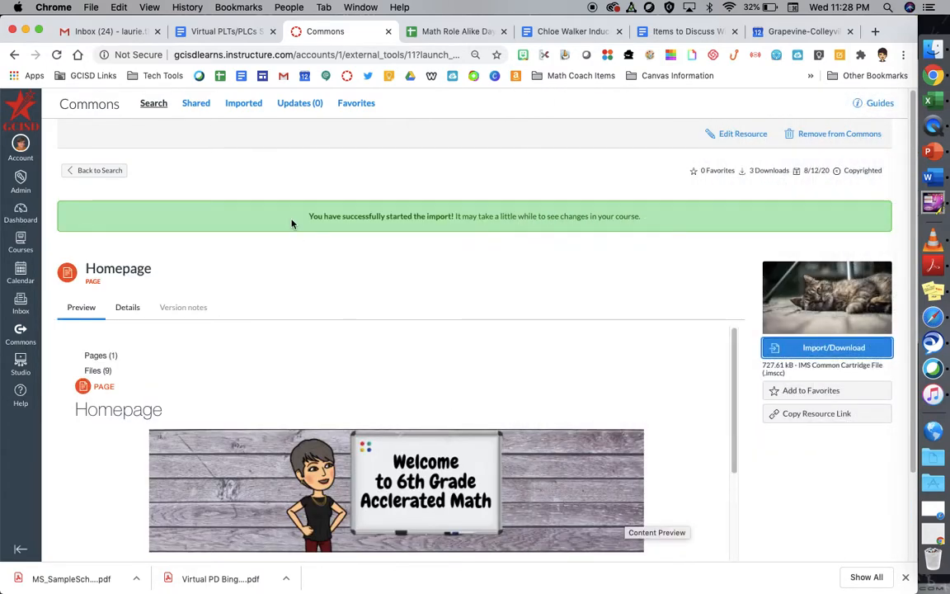
# Open the Canvas Tutorial 1 course from the dashboard and view its Pages section to check the imported Homepage
pyautogui.click(18, 216)
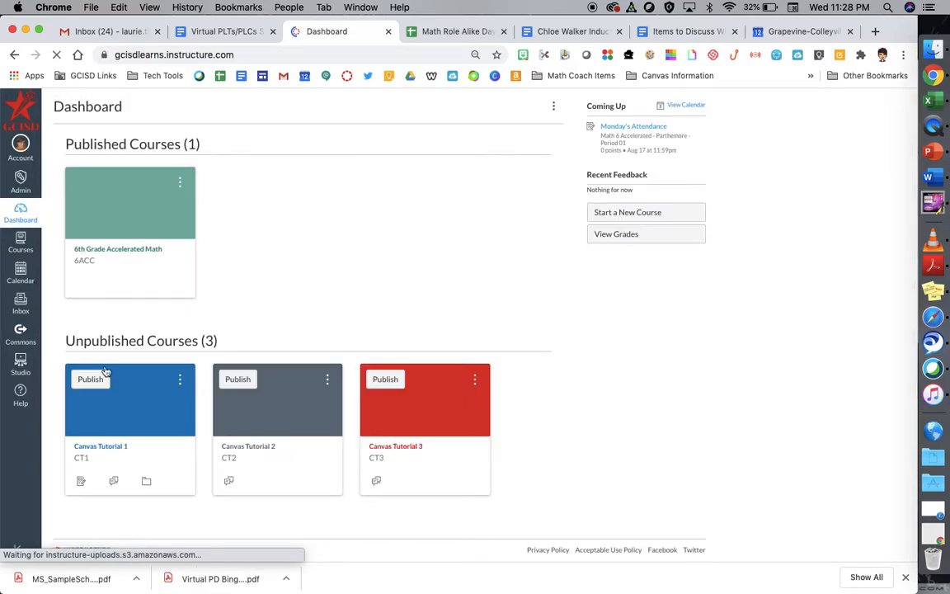
pyautogui.click(121, 445)
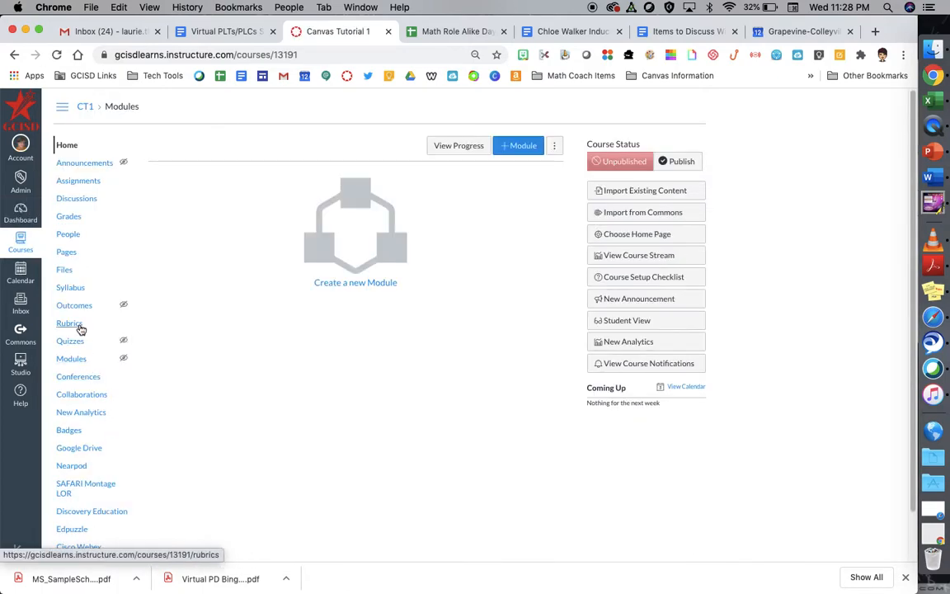
pyautogui.click(71, 255)
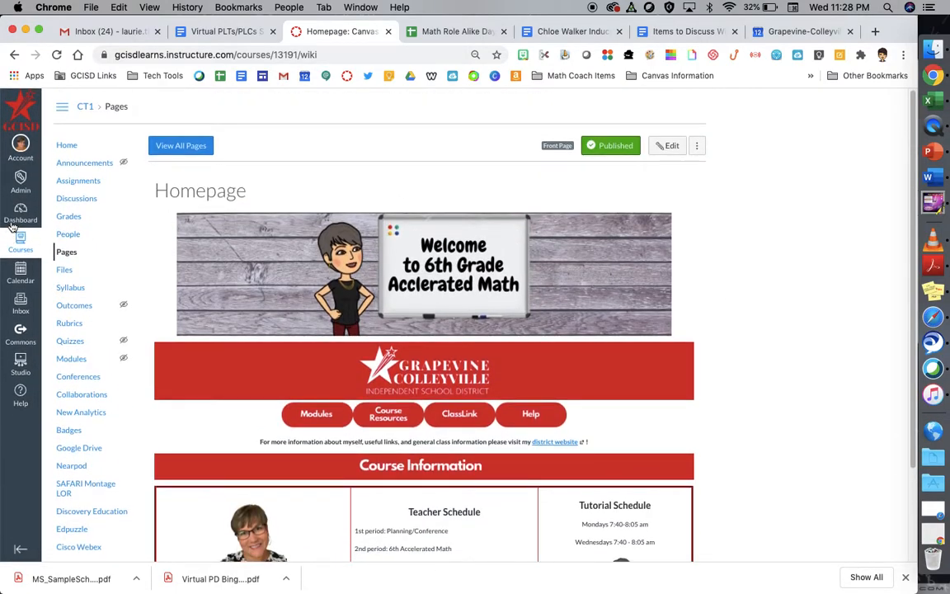
# Open the Canvas Tutorial 1 course from the dashboard and copy its course ID, 13191, from the web address
pyautogui.click(25, 205)
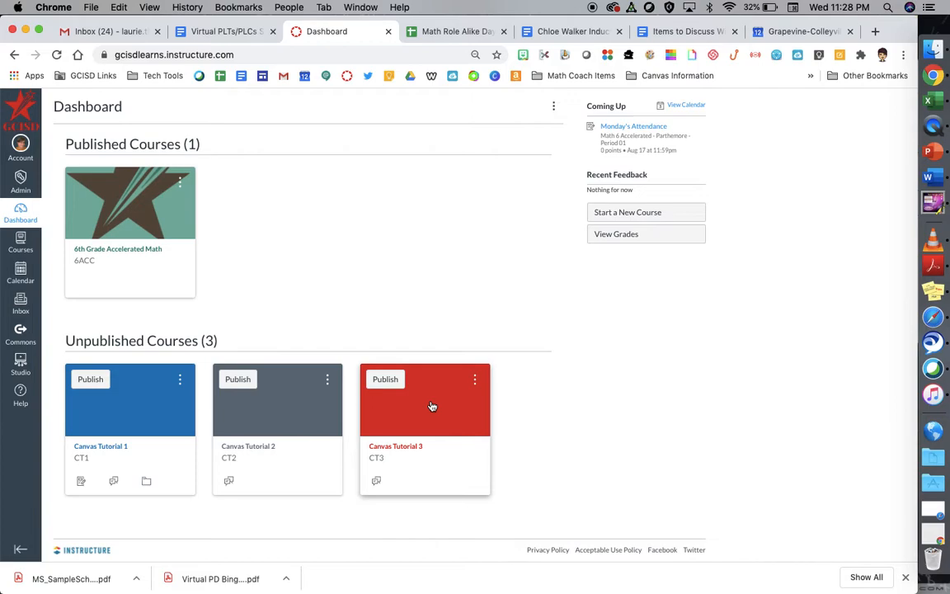
pyautogui.click(108, 452)
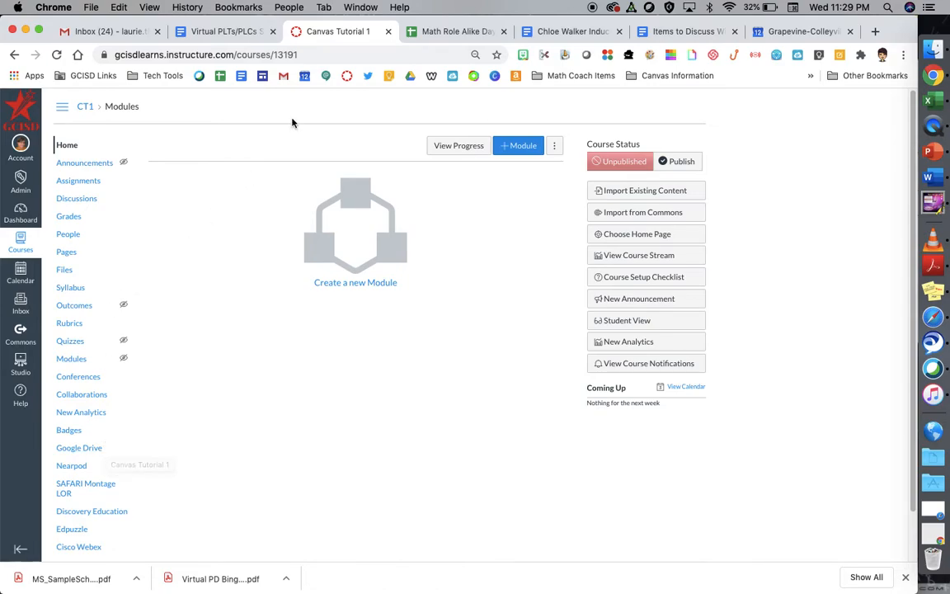
pyautogui.moveTo(306, 55); pyautogui.dragTo(275, 57)
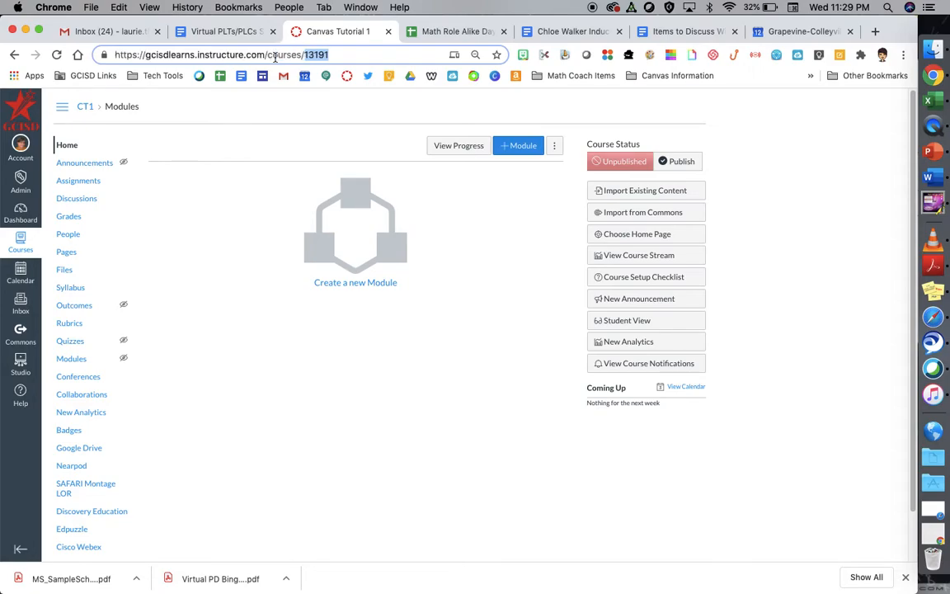
# Open the Canvas Tutorial 2 course and go to its Canvas Tutorial 2 section in the course settings
pyautogui.click(33, 213)
pyautogui.click(33, 214)
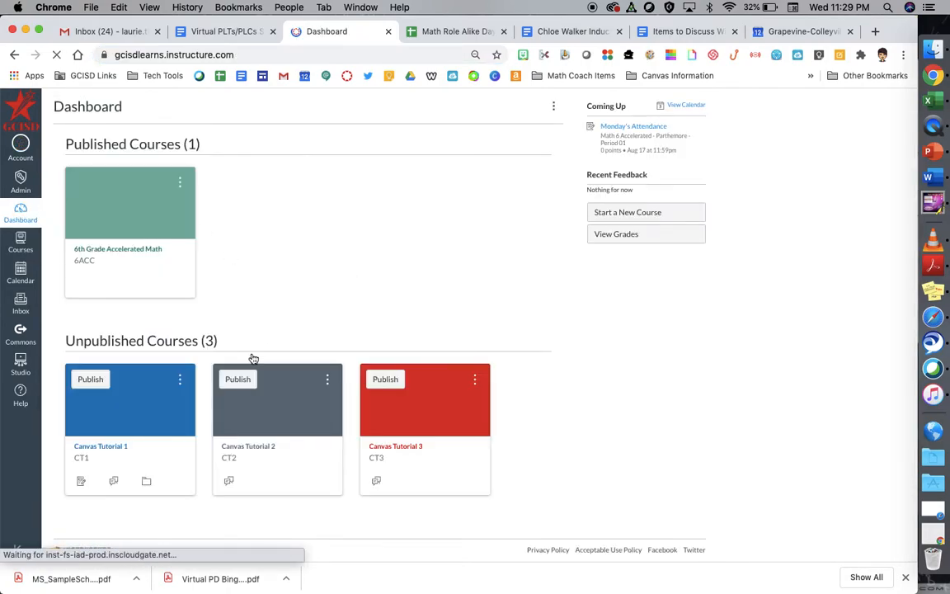
pyautogui.click(252, 449)
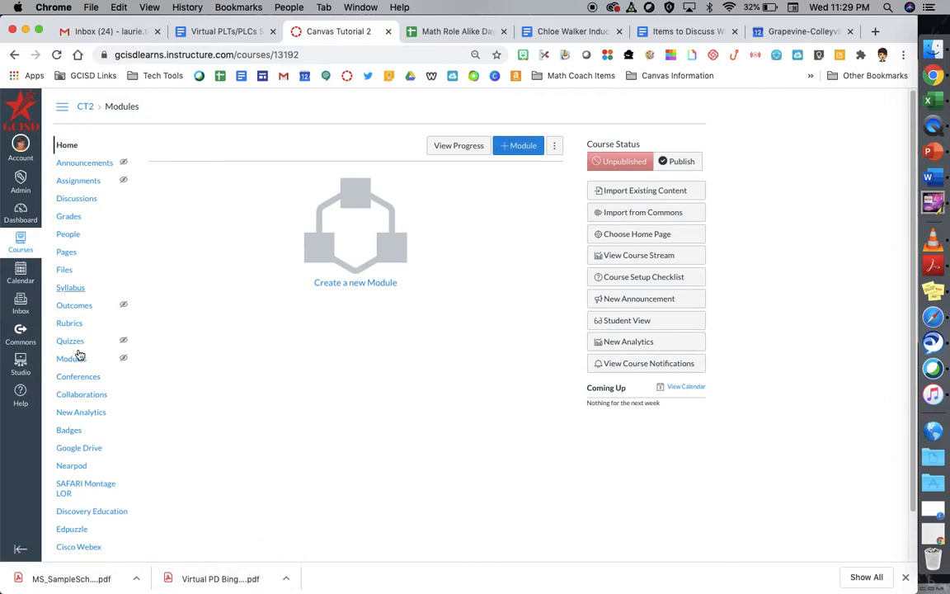
pyautogui.scroll(-2, 76, 403)
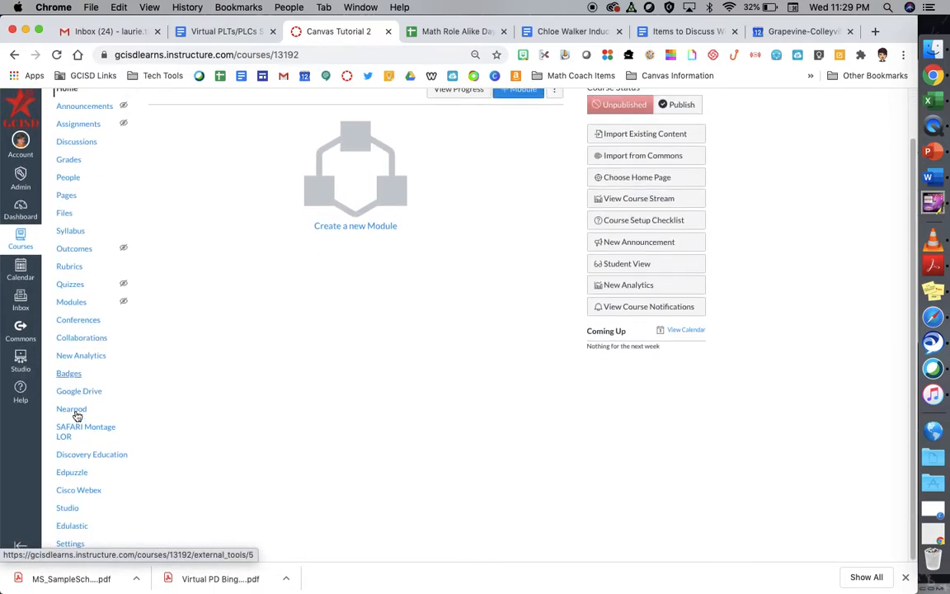
pyautogui.click(73, 547)
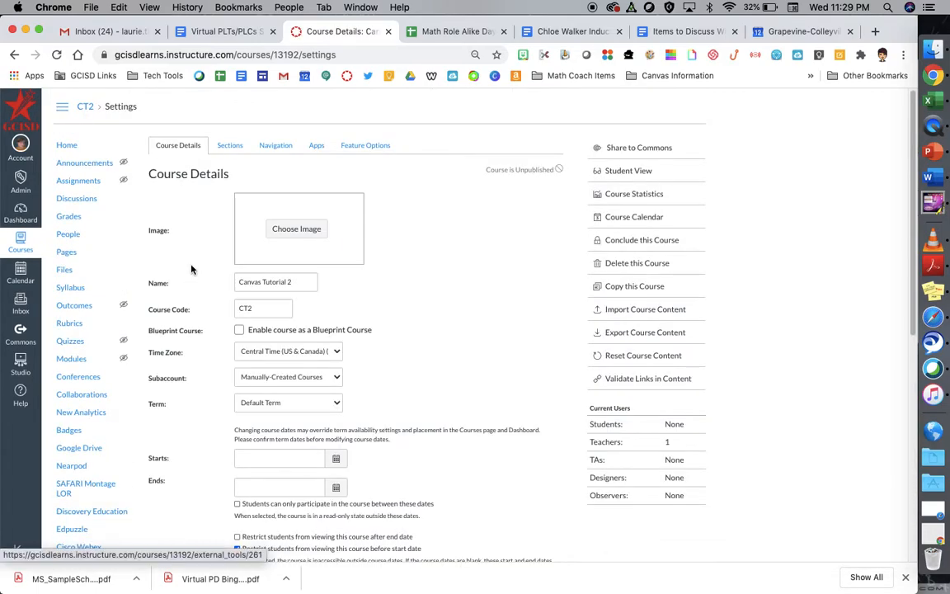
pyautogui.click(236, 148)
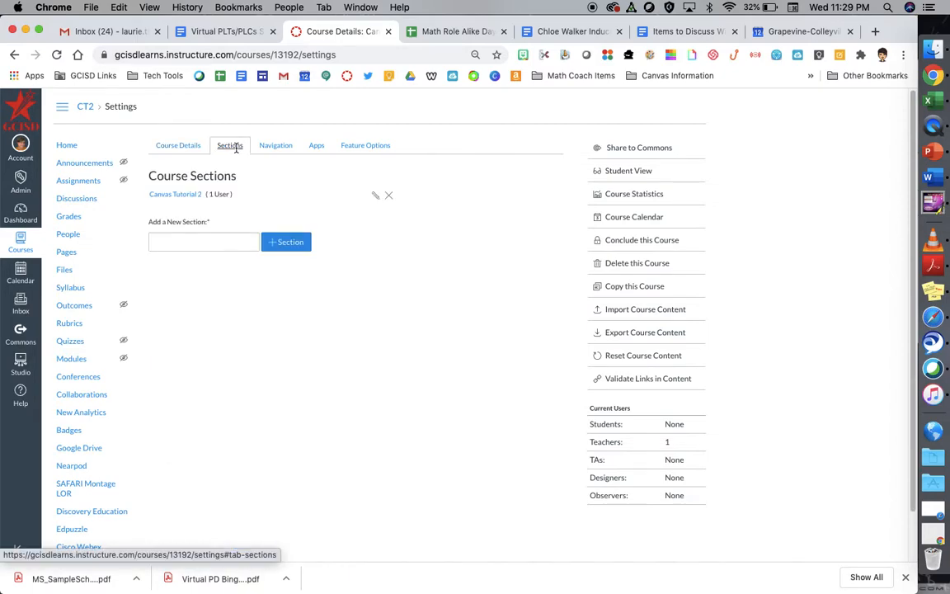
pyautogui.click(181, 198)
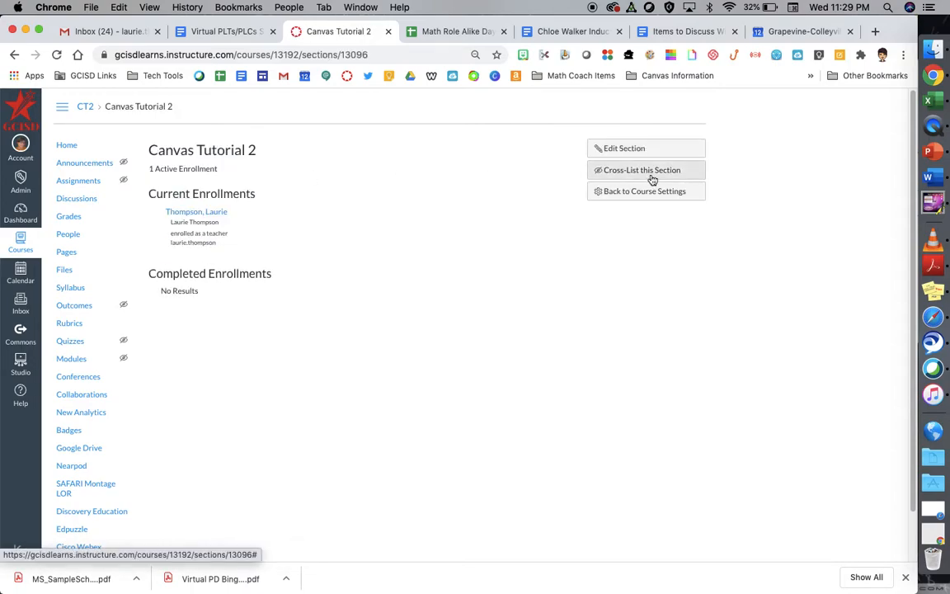
# Cross-list the Canvas Tutorial 2 section into Canvas Tutorial 1 using the course ID 13191
pyautogui.click(653, 180)
pyautogui.click(443, 358)
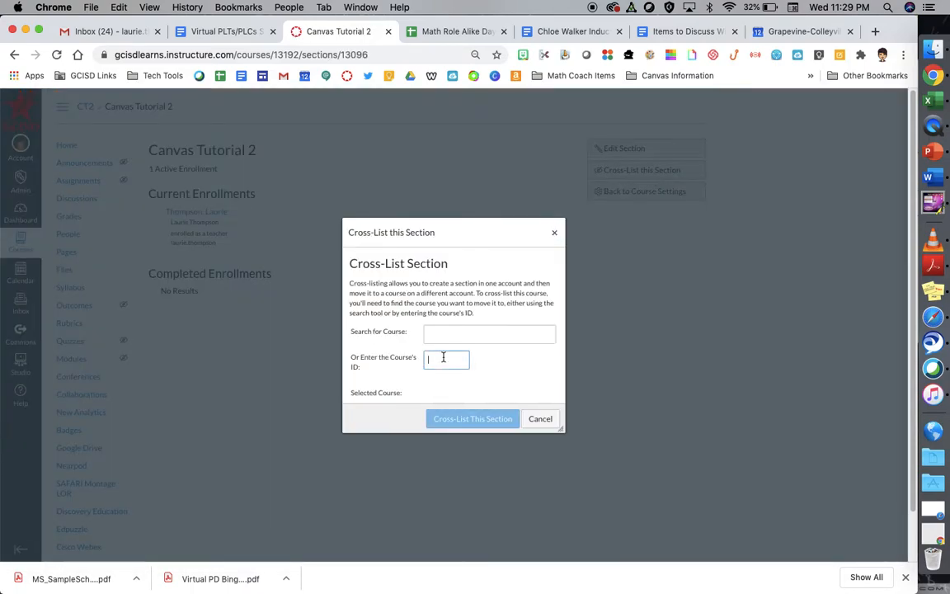
pyautogui.press('super+v')
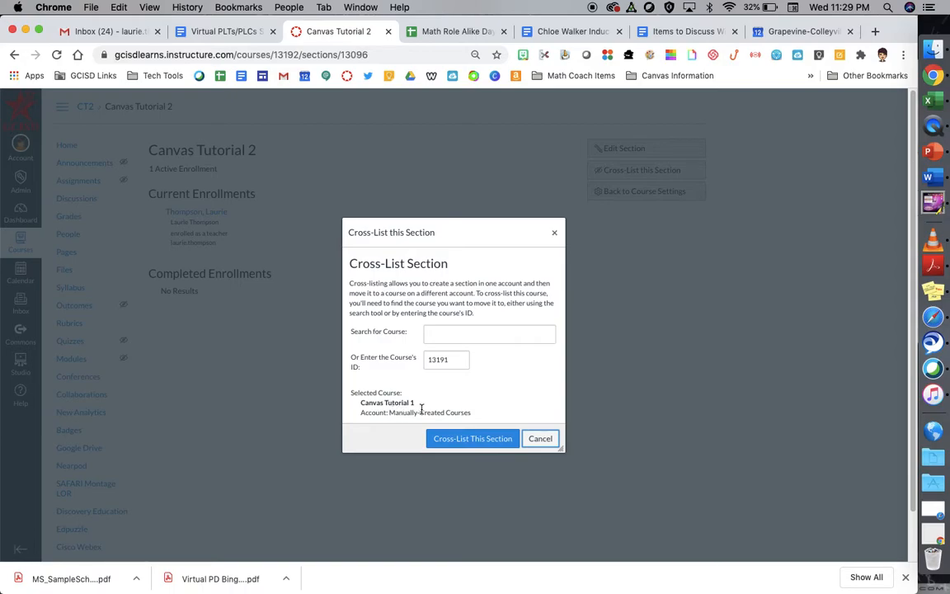
pyautogui.click(477, 445)
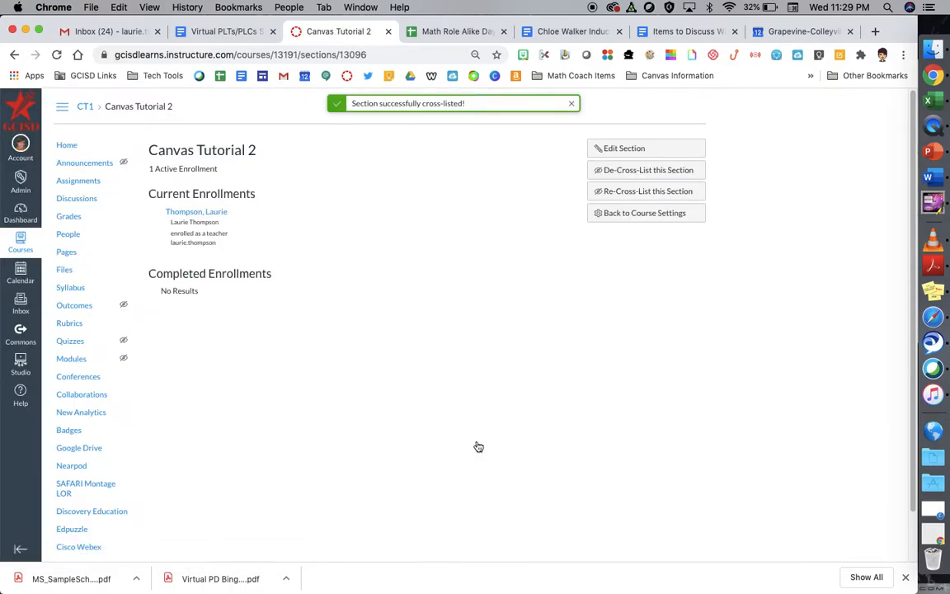
# Open the Canvas Tutorial 3 course and go to its Canvas Tutorial 3 section in the course settings
pyautogui.click(23, 216)
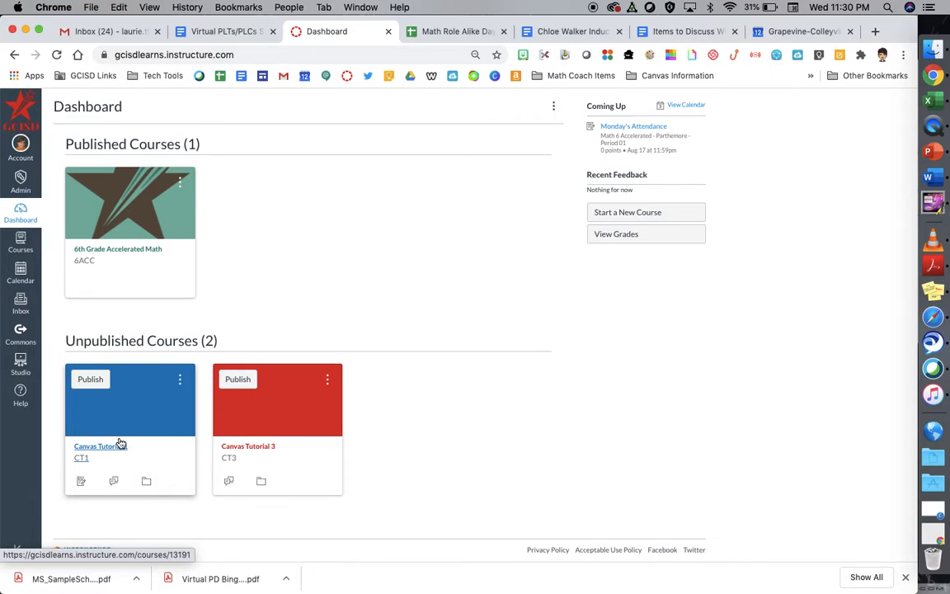
pyautogui.click(240, 451)
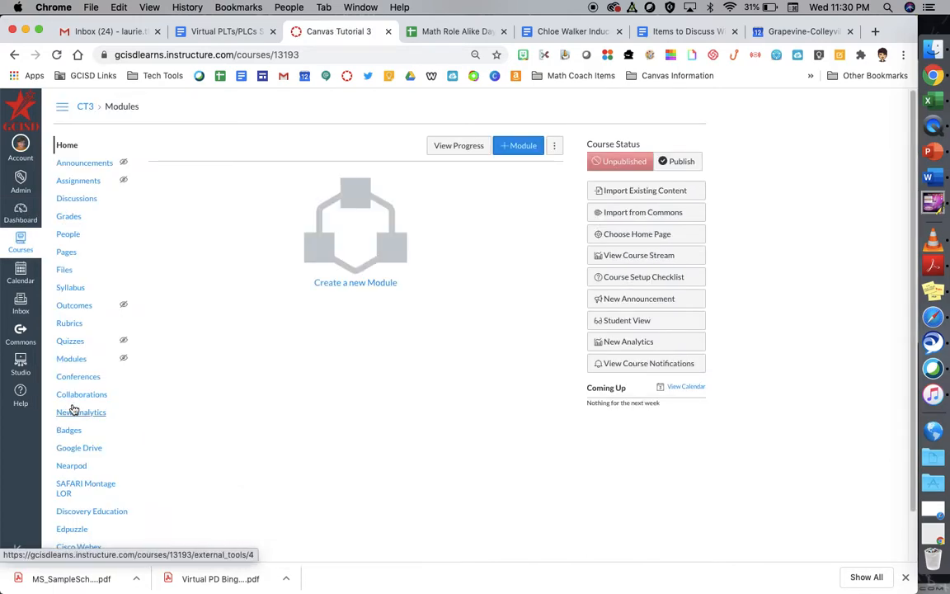
pyautogui.scroll(-2, 74, 412)
pyautogui.click(71, 547)
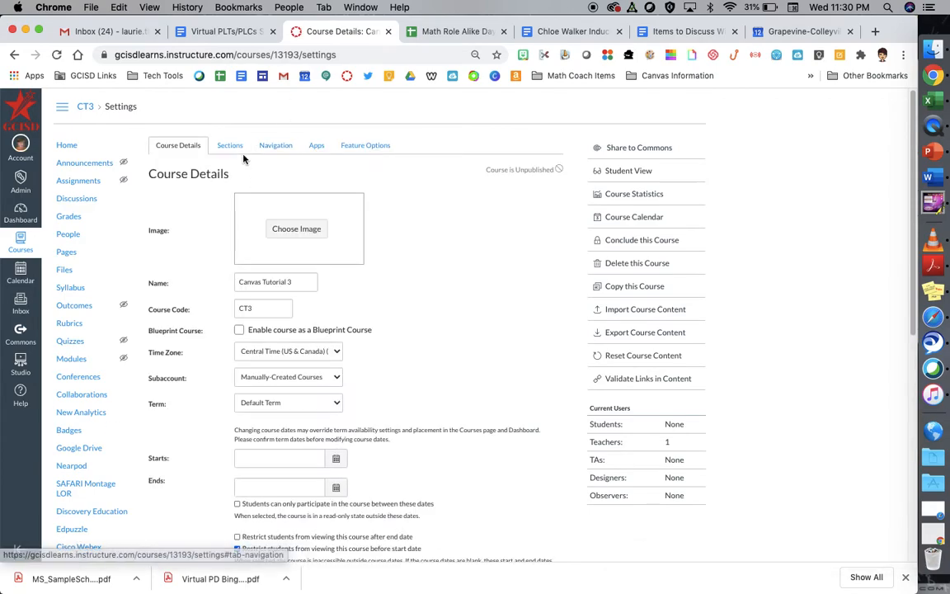
pyautogui.click(232, 145)
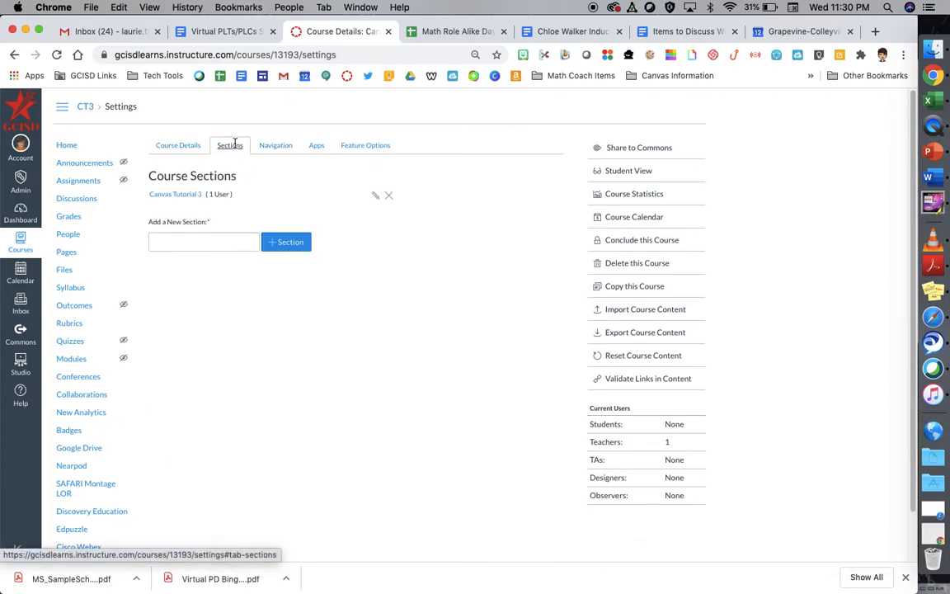
pyautogui.click(196, 194)
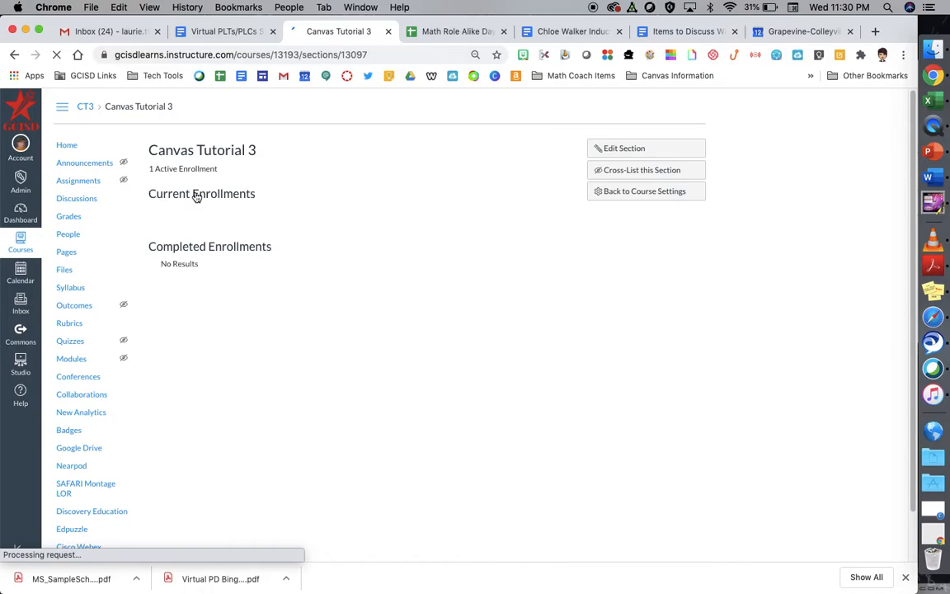
# Cross-list the Canvas Tutorial 3 section into Canvas Tutorial 1 using the course ID 13191
pyautogui.click(626, 170)
pyautogui.click(446, 360)
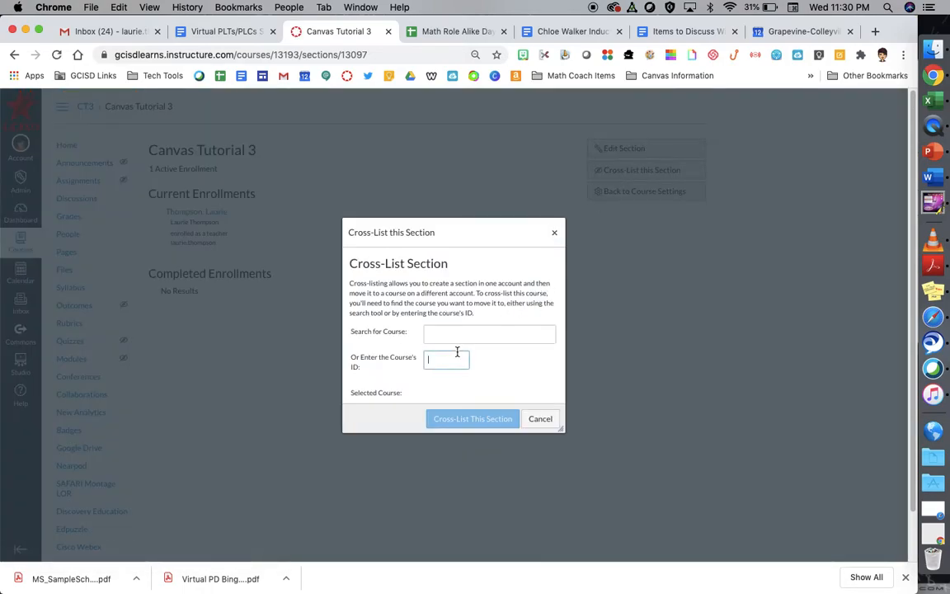
pyautogui.write('13191')
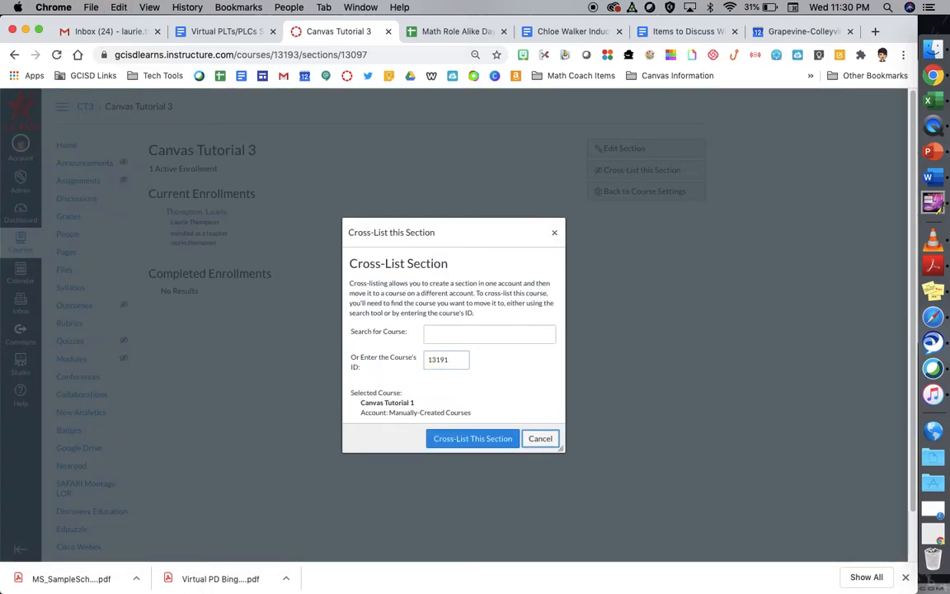
pyautogui.click(459, 441)
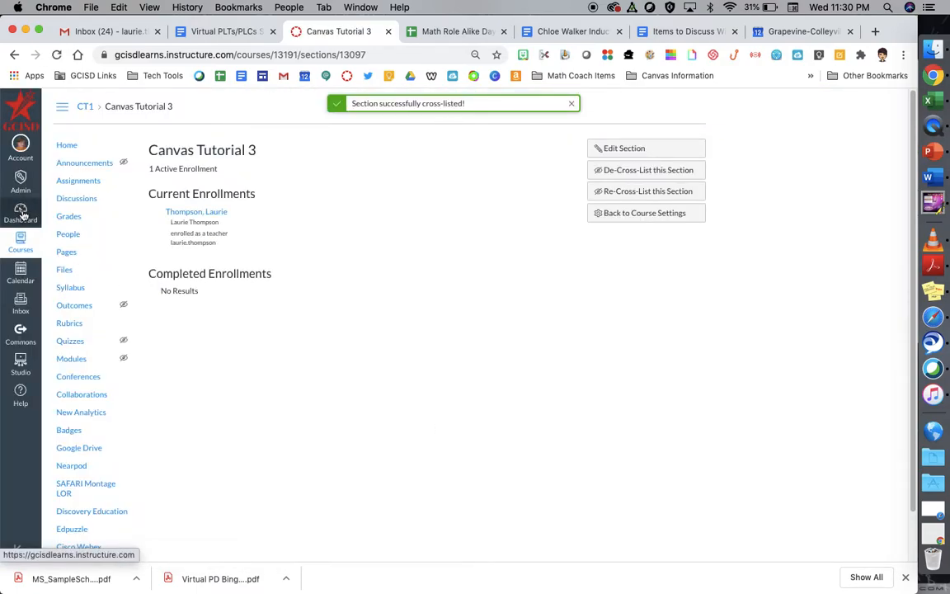
# Open the 6th Grade Accelerated Math course from the dashboard and view the contents of its Campus Essentials module
pyautogui.click(22, 214)
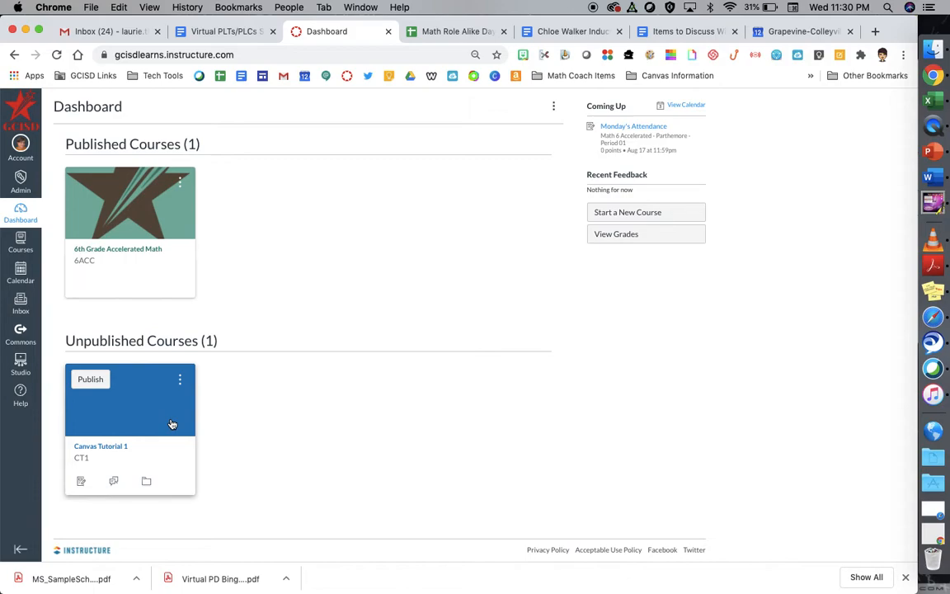
pyautogui.click(145, 256)
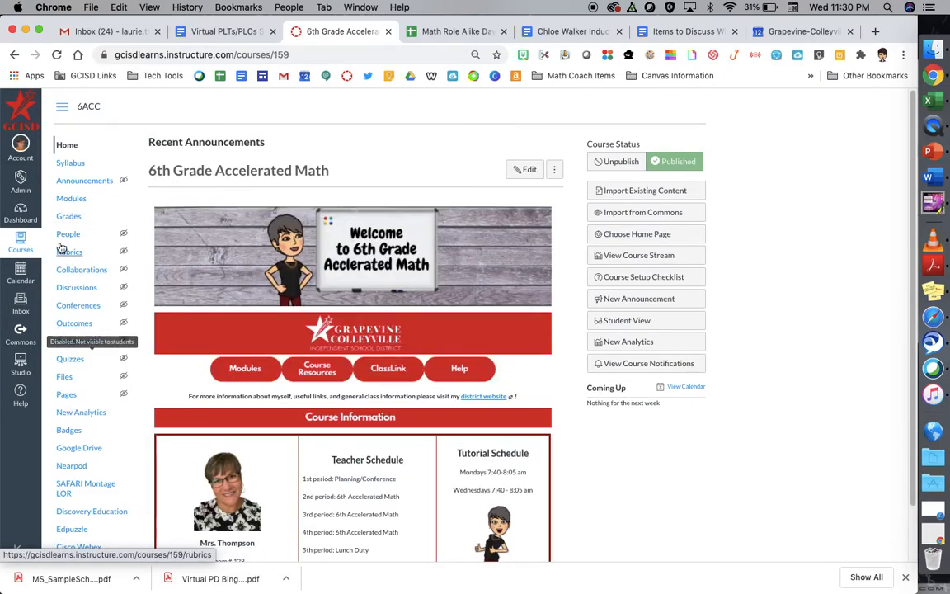
pyautogui.click(71, 200)
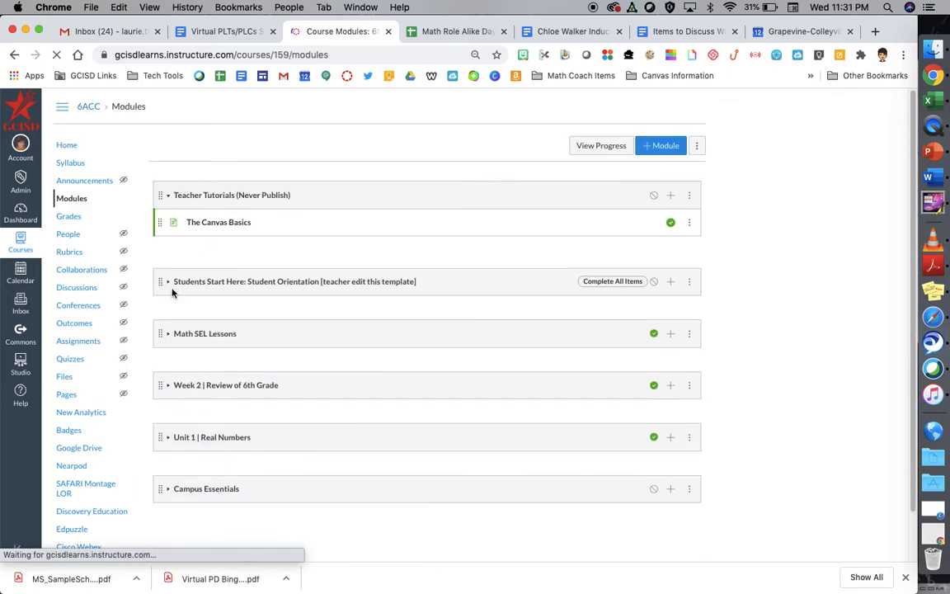
pyautogui.click(168, 489)
pyautogui.scroll(-1, 287, 493)
pyautogui.scroll(-1, 287, 493)
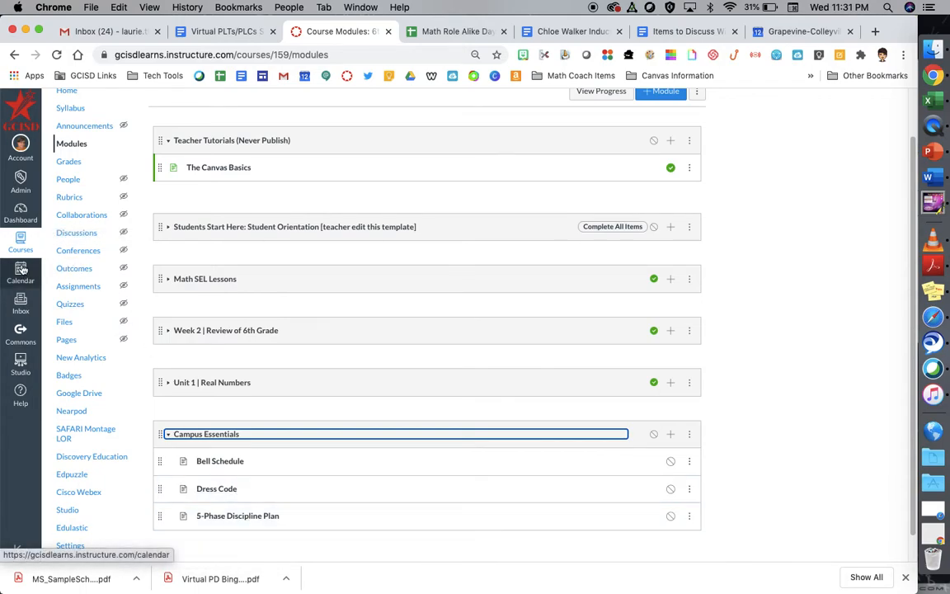
# Open Canvas Tutorial 1 and start importing existing content with the content type Copy a Canvas Course
pyautogui.click(21, 216)
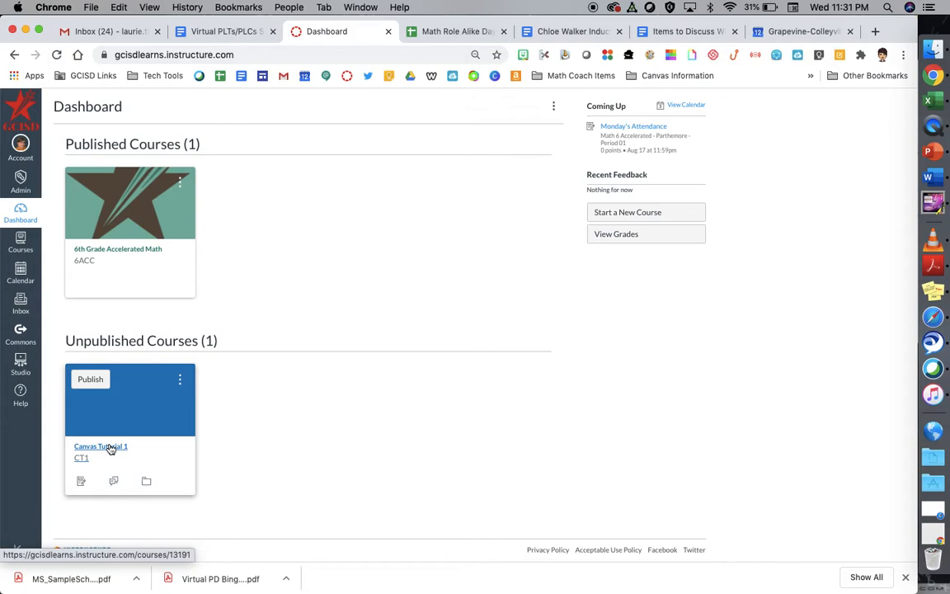
pyautogui.click(111, 447)
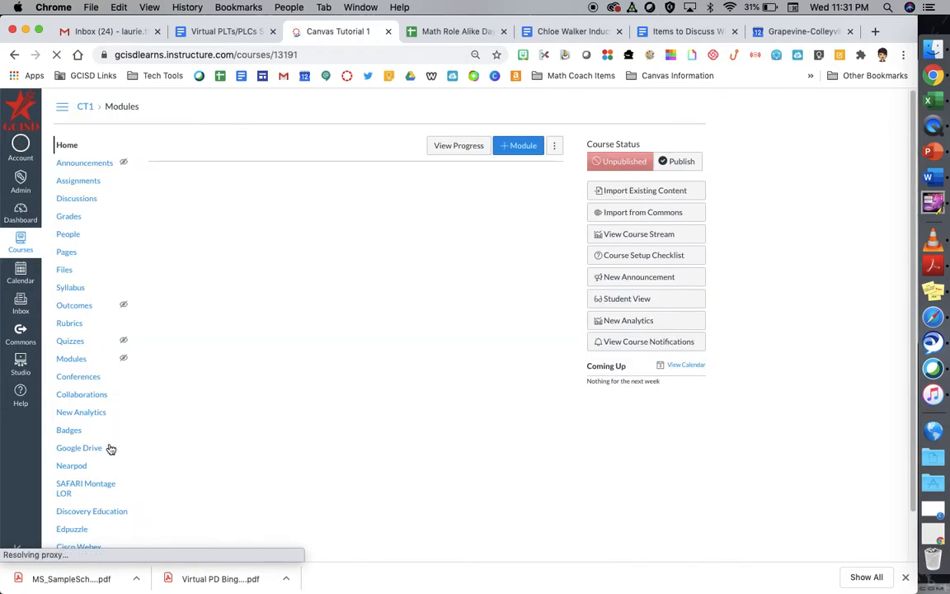
pyautogui.click(638, 195)
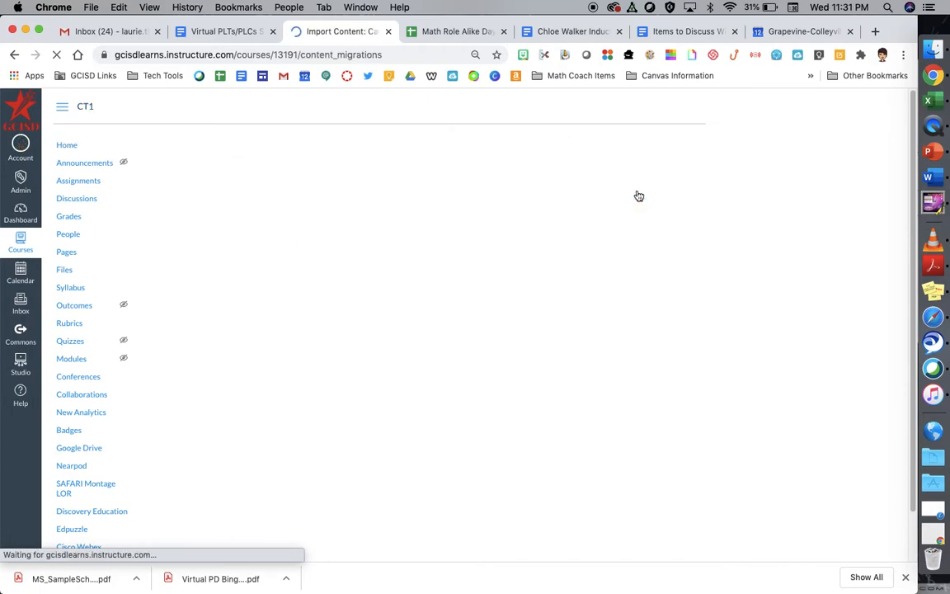
pyautogui.click(356, 173)
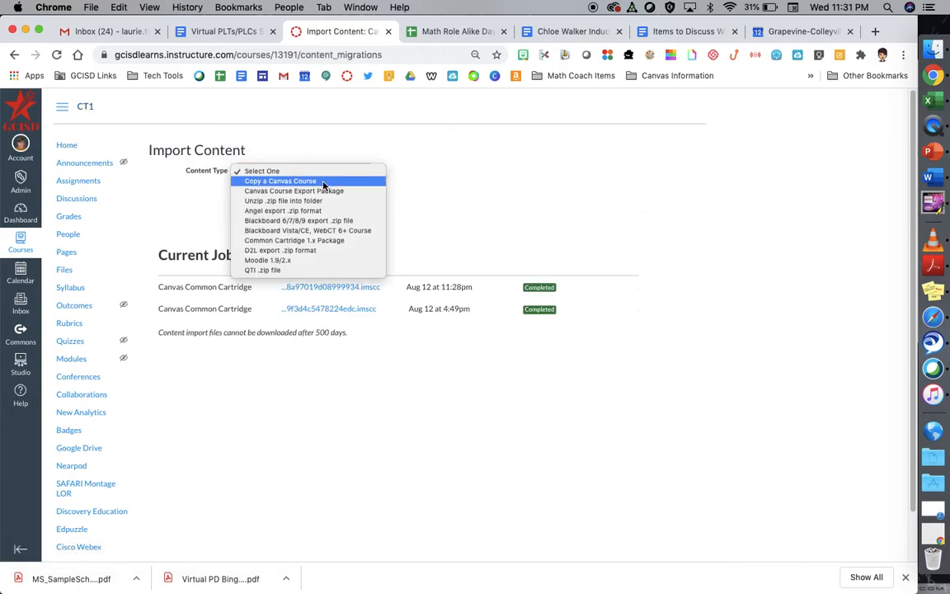
pyautogui.click(323, 181)
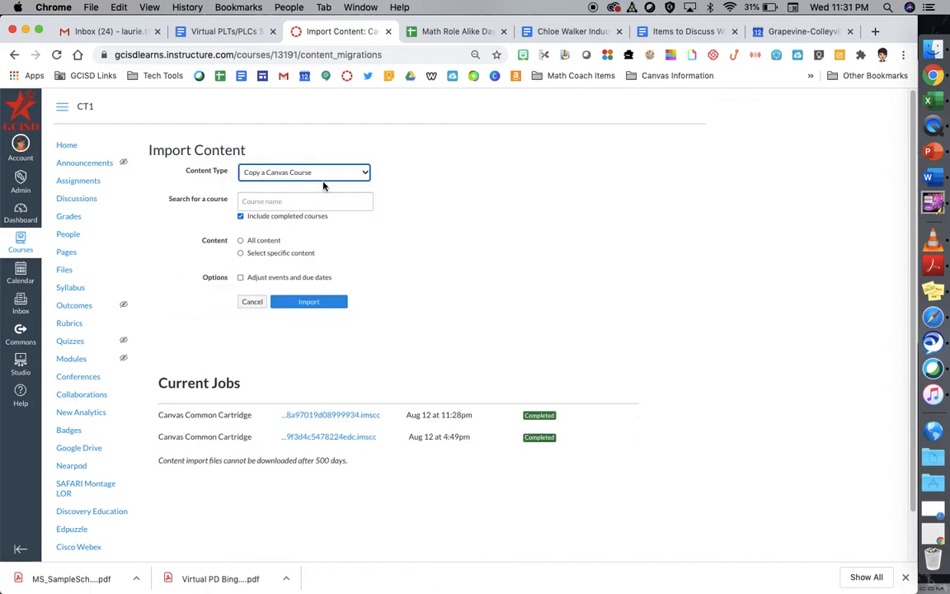
# Search for "accel", choose 6th Grade Accelerated Math as the source course, and submit the import with specific content selection
pyautogui.click(312, 200)
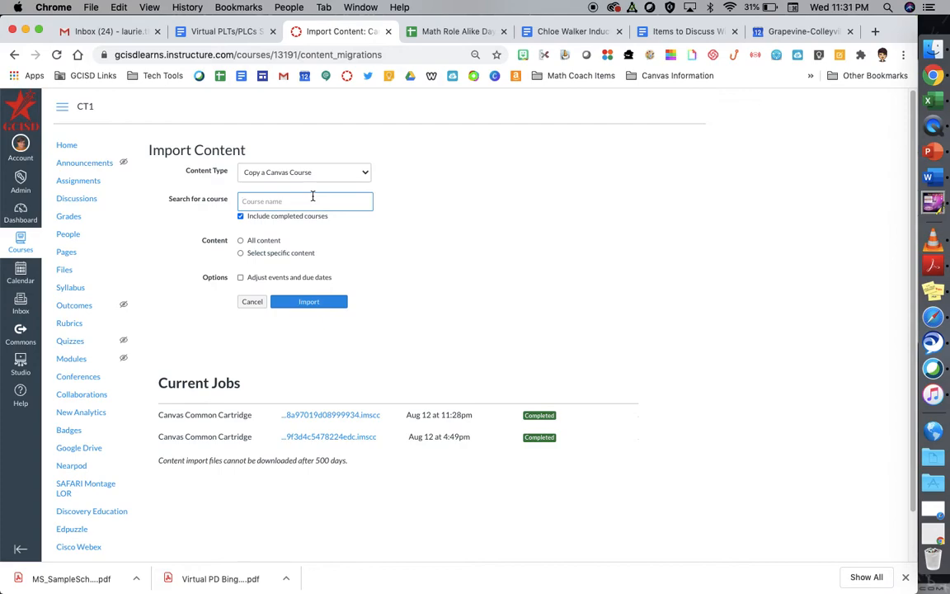
pyautogui.write('6th acc')
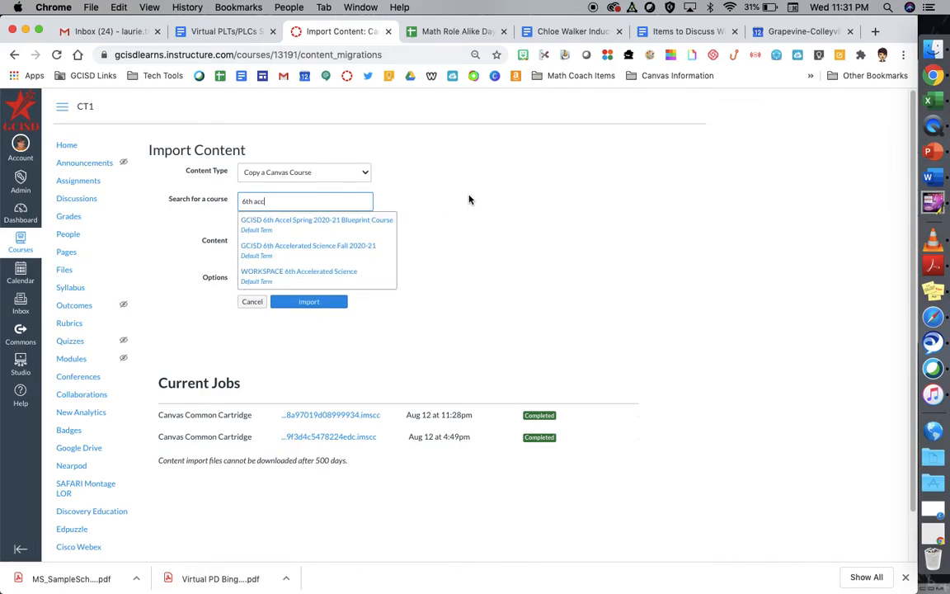
pyautogui.moveTo(313, 204); pyautogui.dragTo(229, 207)
pyautogui.write('accel')
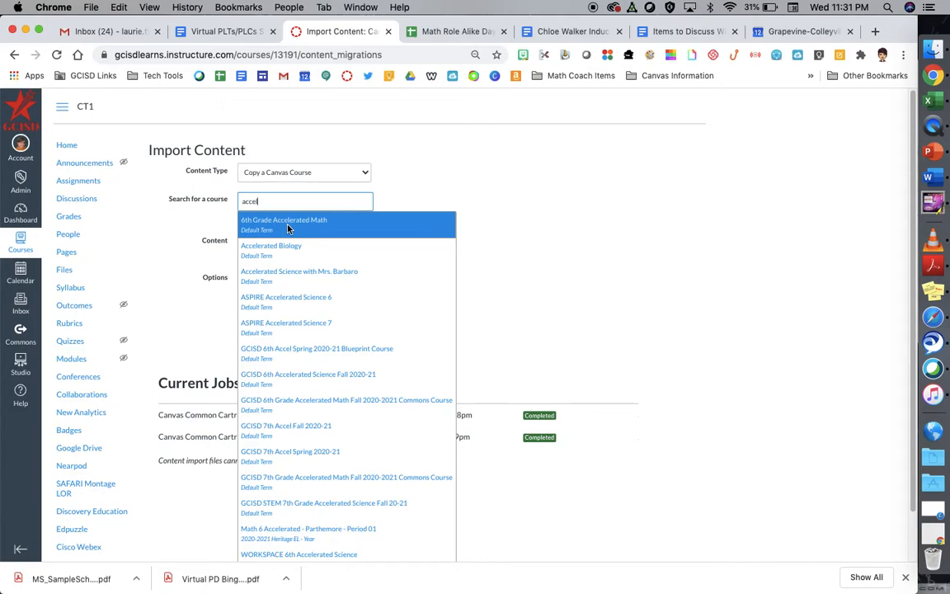
pyautogui.click(288, 221)
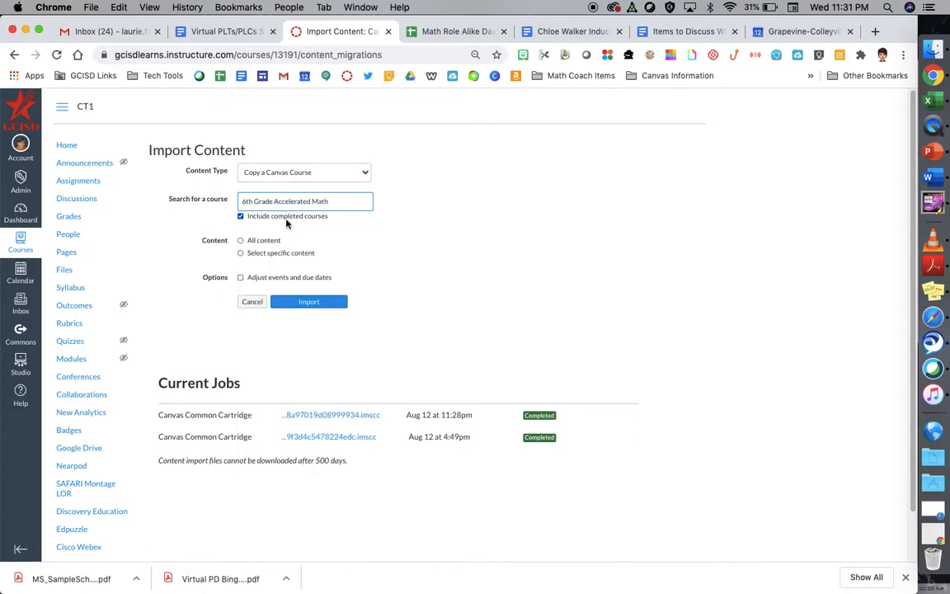
pyautogui.click(241, 254)
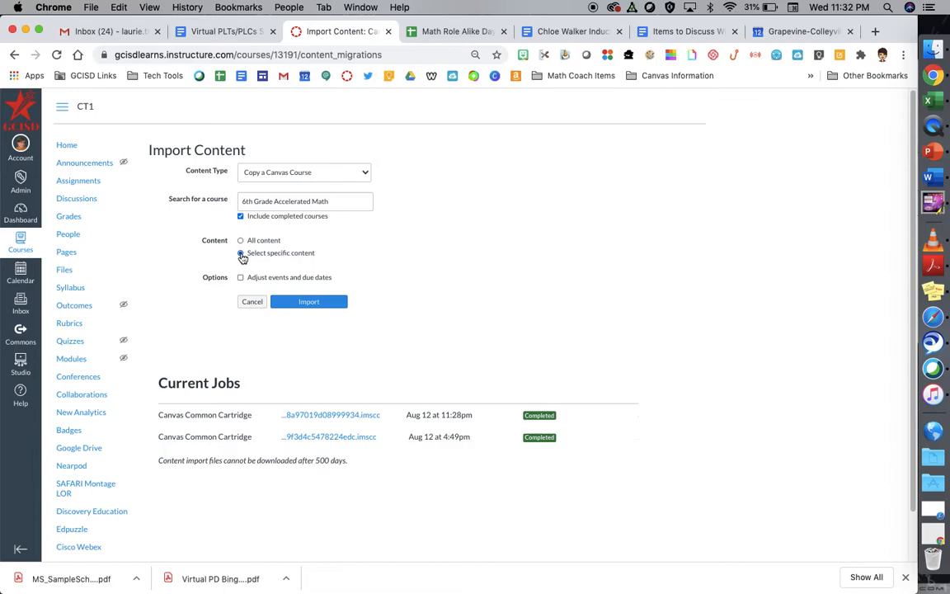
pyautogui.click(299, 303)
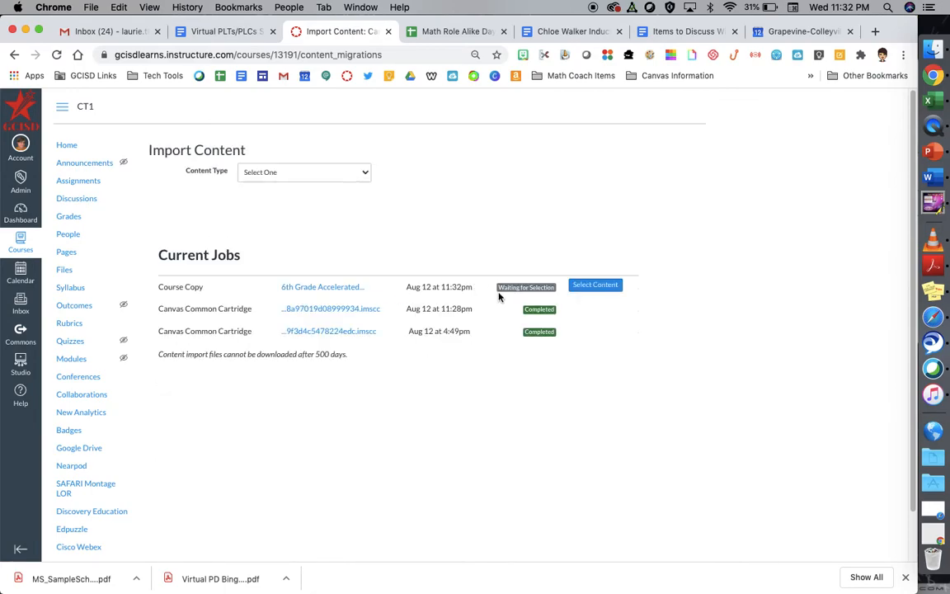
# Select only the Campus Essentials module for the pending 6th Grade Accelerated Math course copy and submit the selection
pyautogui.click(601, 286)
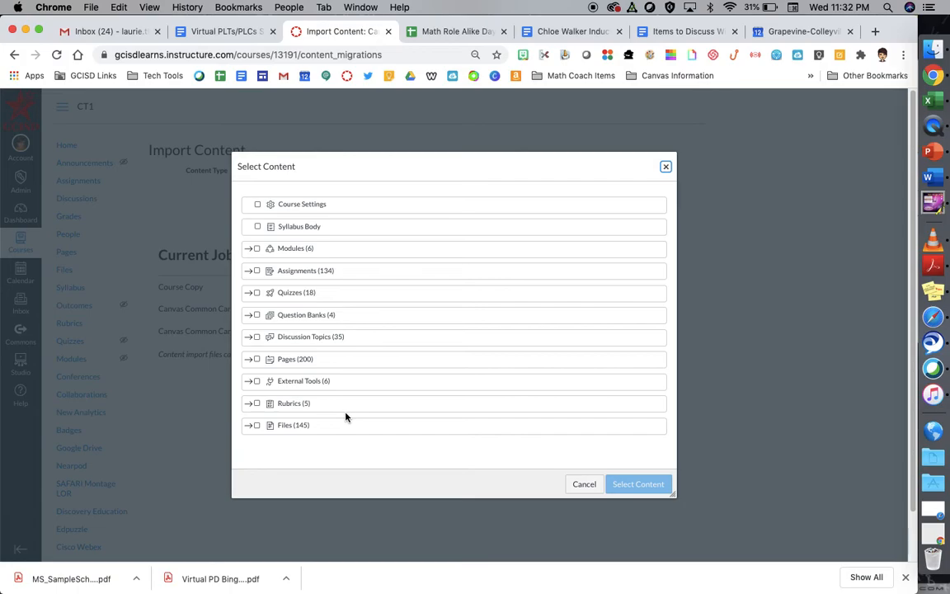
pyautogui.click(257, 250)
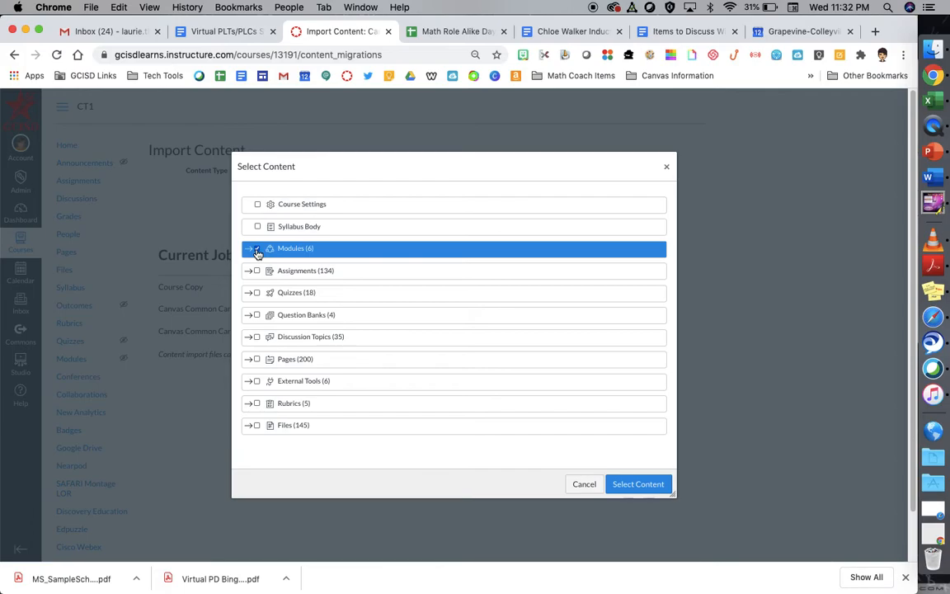
pyautogui.click(256, 249)
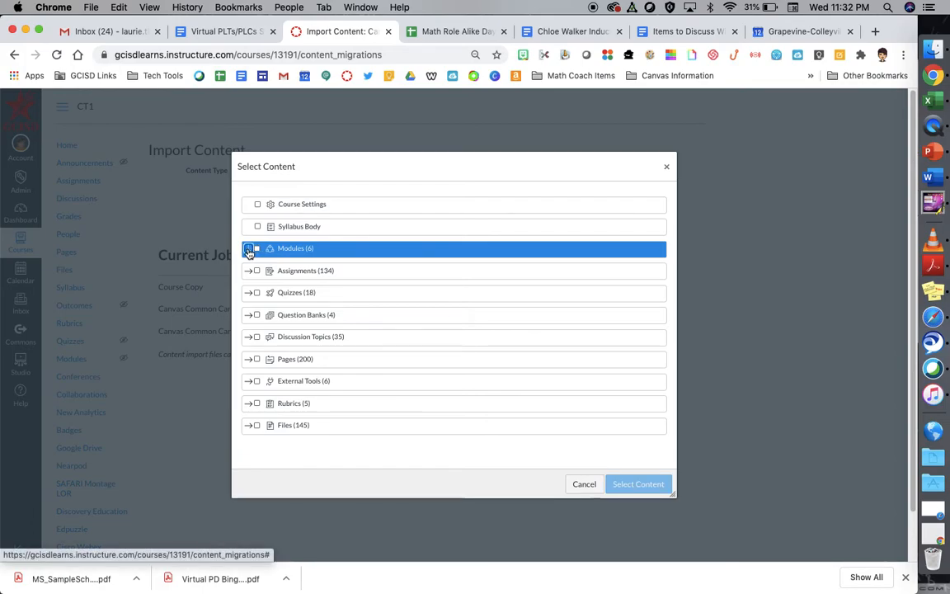
pyautogui.click(249, 251)
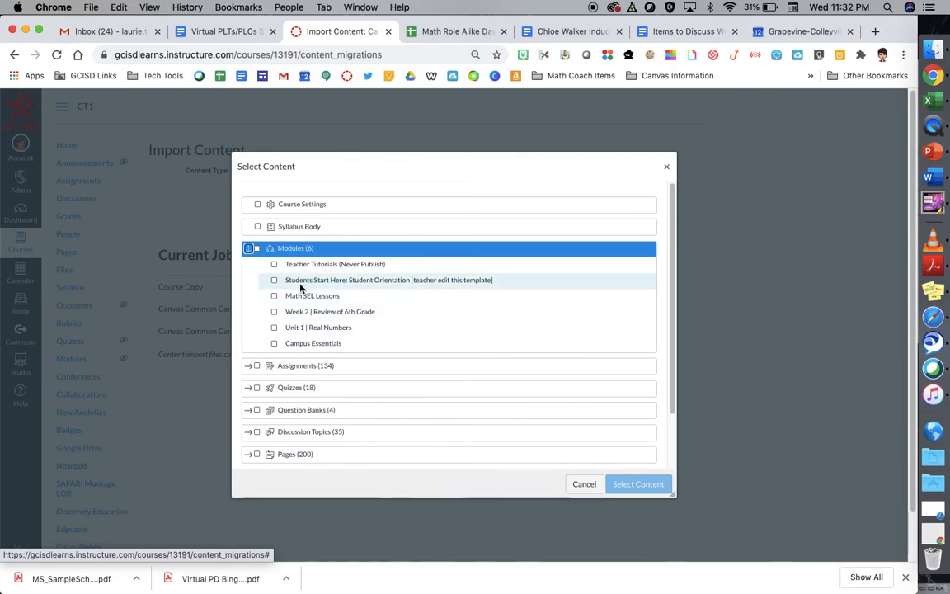
pyautogui.click(275, 344)
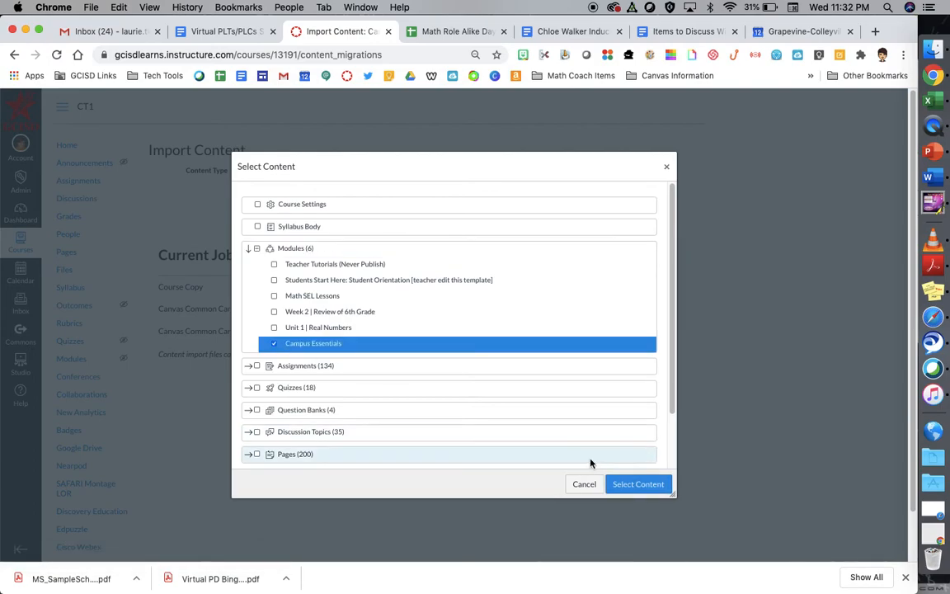
pyautogui.click(629, 486)
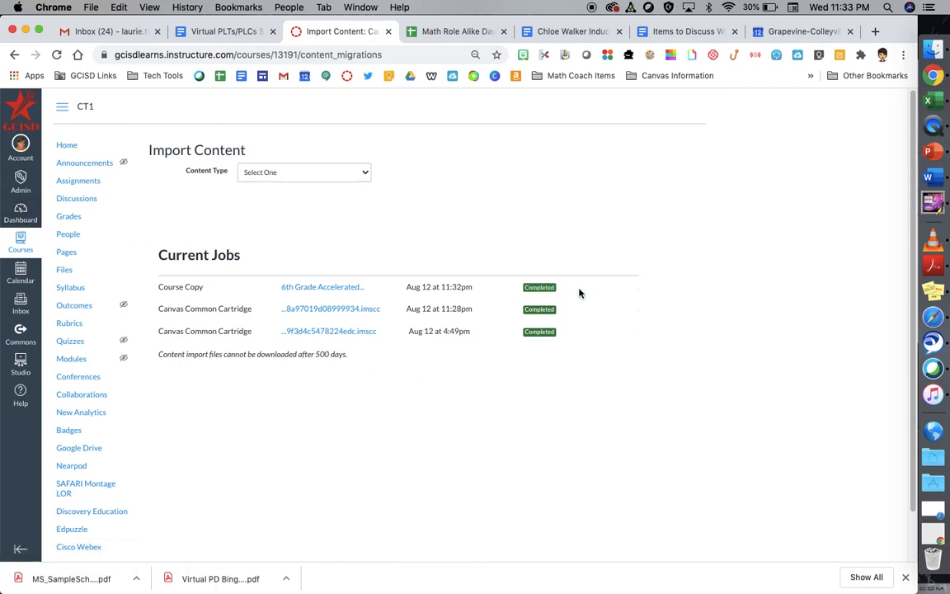
# Open Canvas Tutorial 1 from the dashboard and view its modules to check the imported Campus Essentials content
pyautogui.click(27, 218)
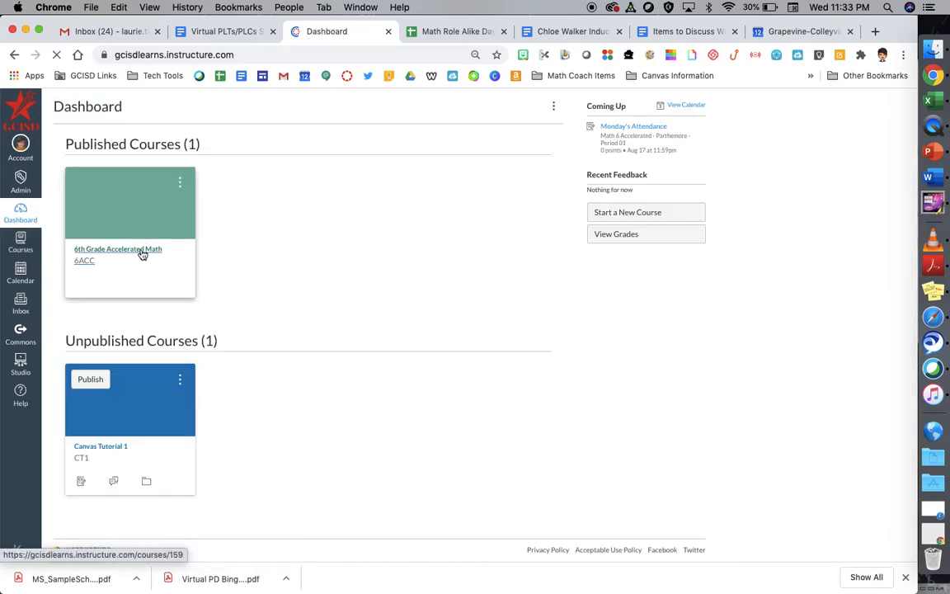
pyautogui.click(107, 449)
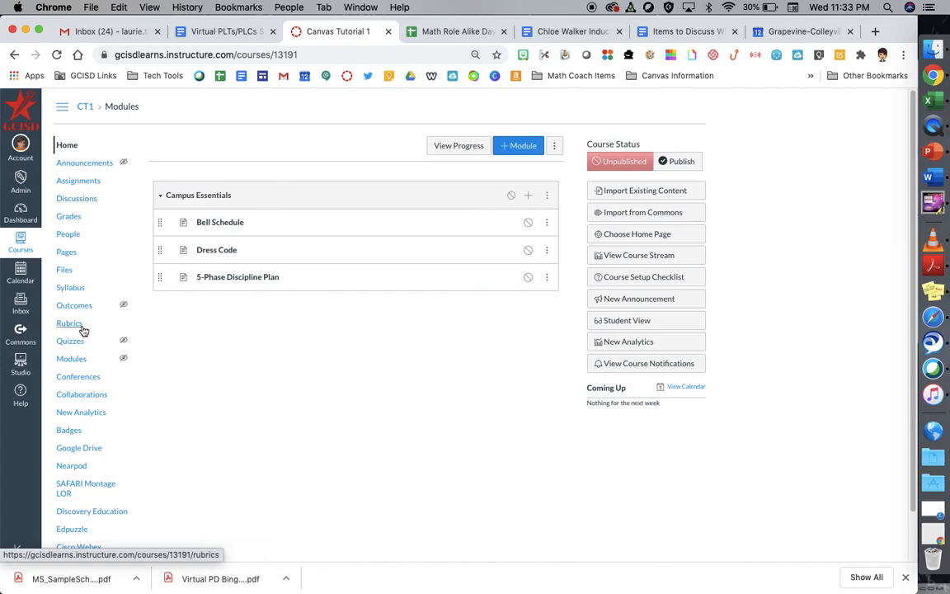
pyautogui.click(82, 359)
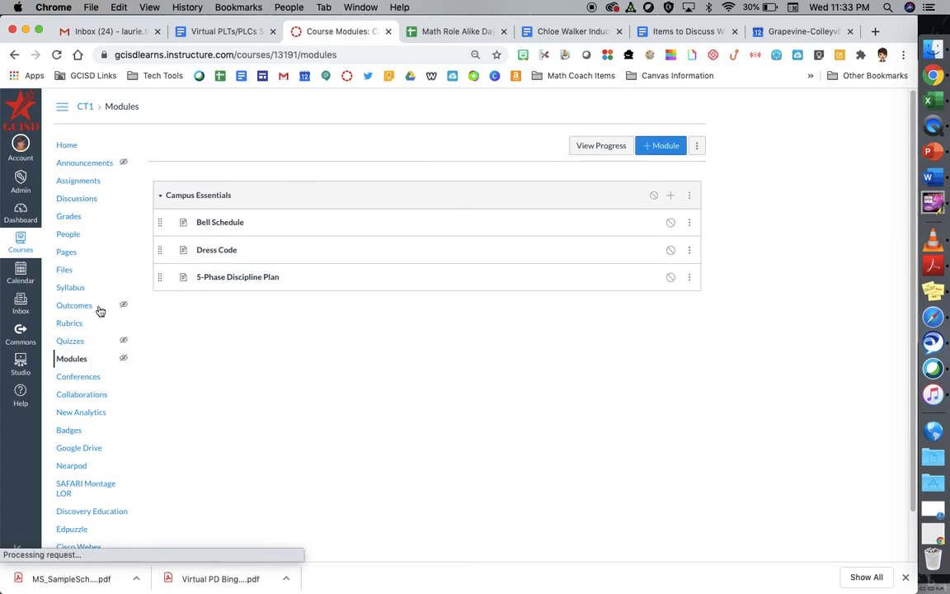